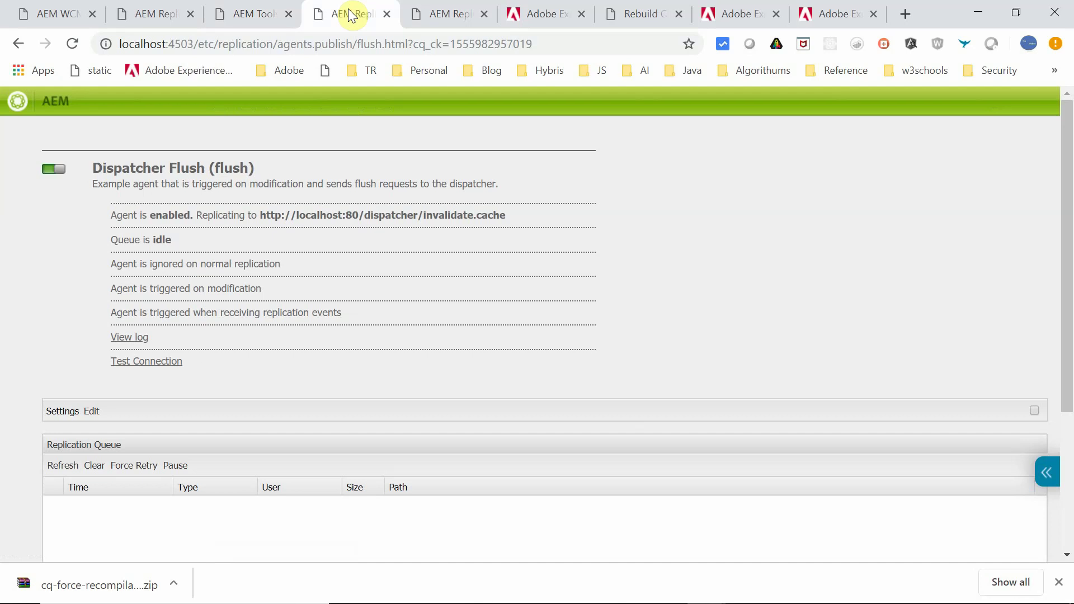
- Review the Dispatcher Flush agent's general, transport, extended and trigger settings on the publish instance, then save them unmodified
left_click(91, 414)
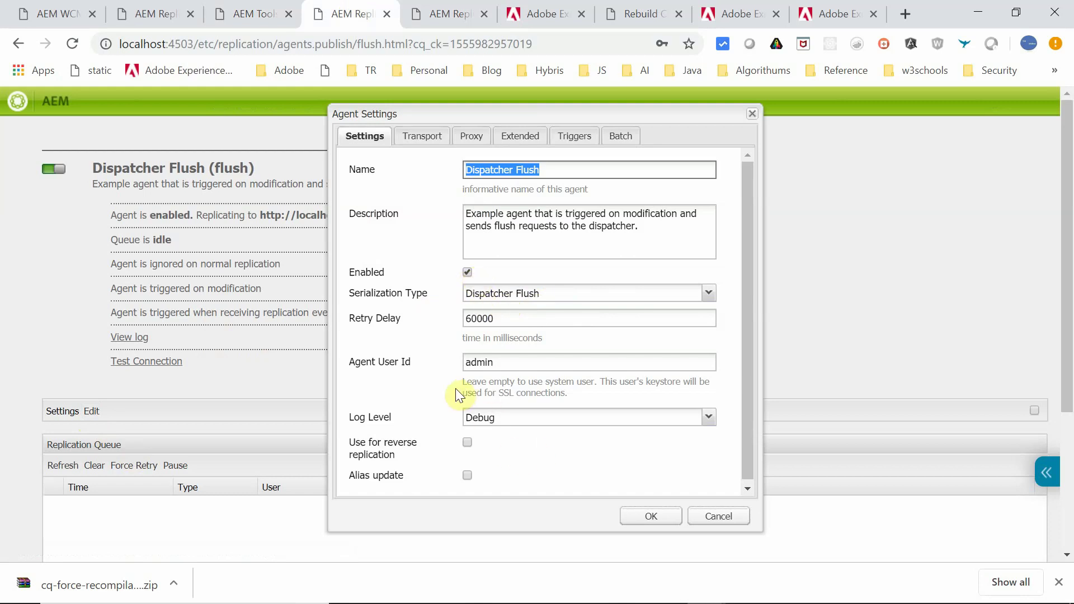
left_click(420, 140)
triple_click(510, 170)
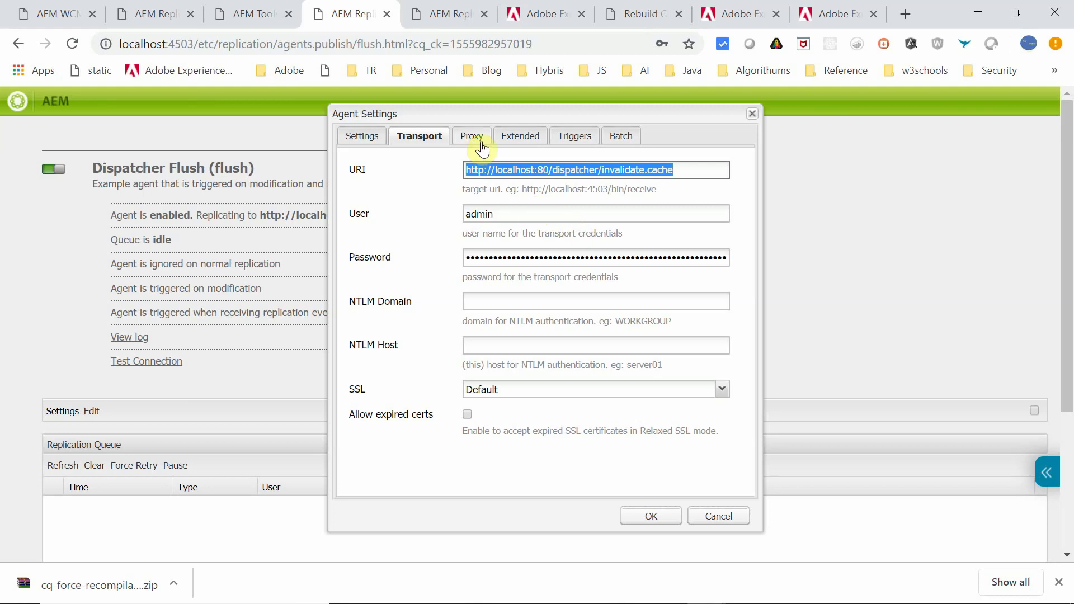
left_click(514, 137)
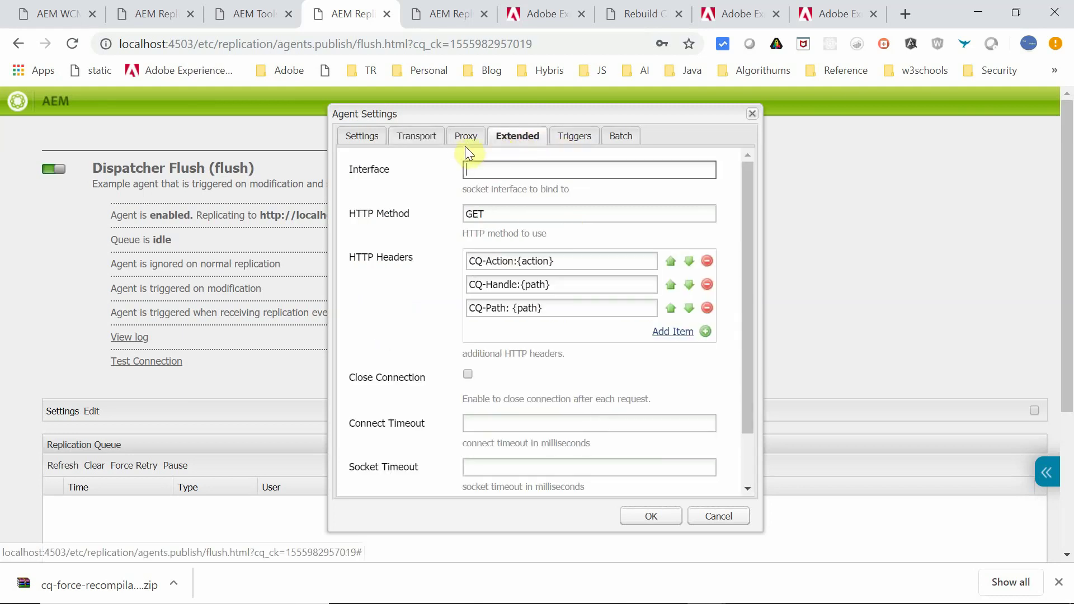
left_click(574, 137)
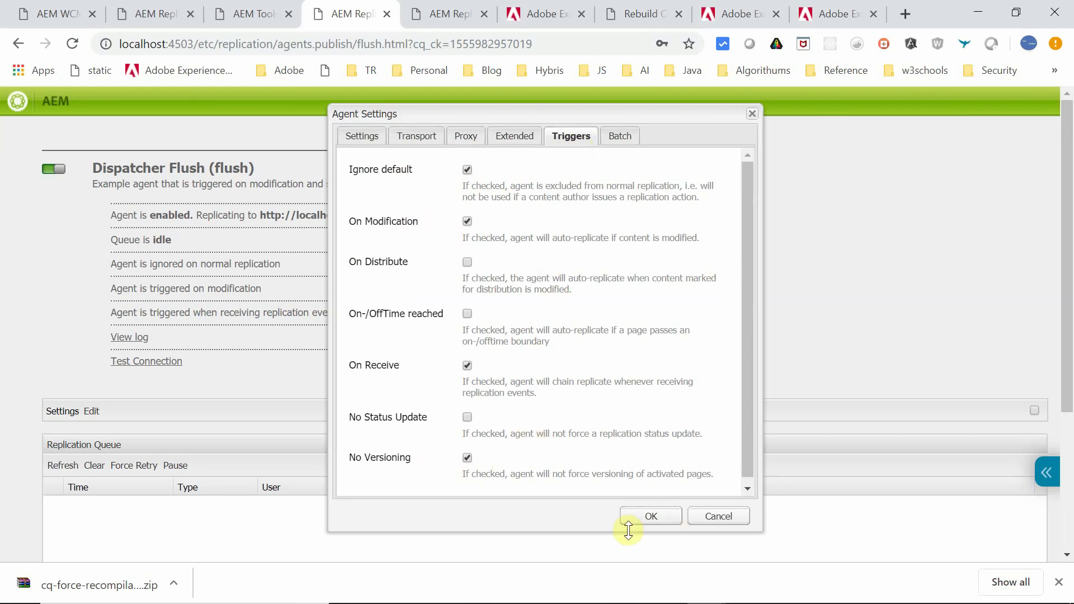
left_click(663, 519)
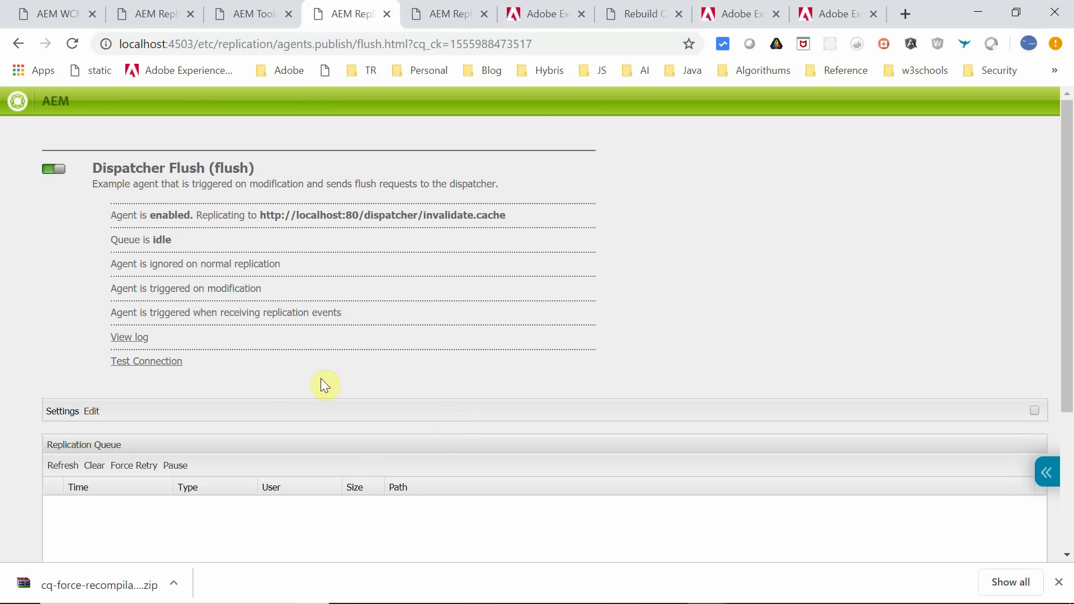
- Activate the English page of the We.Retail United States site without including the home page personalization campaign
key("ctrl+1")
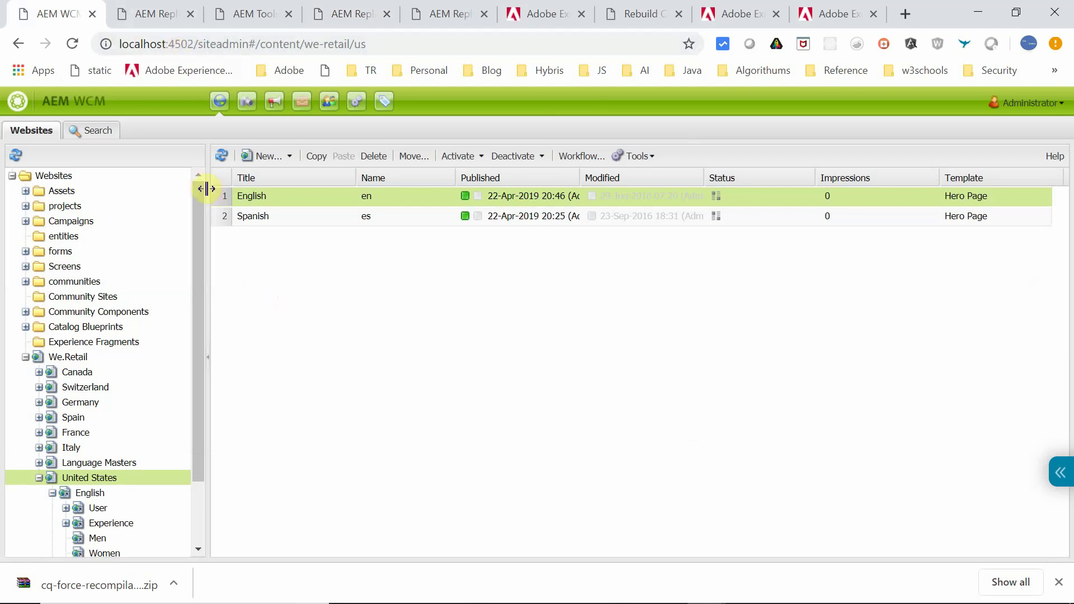
right_click(378, 196)
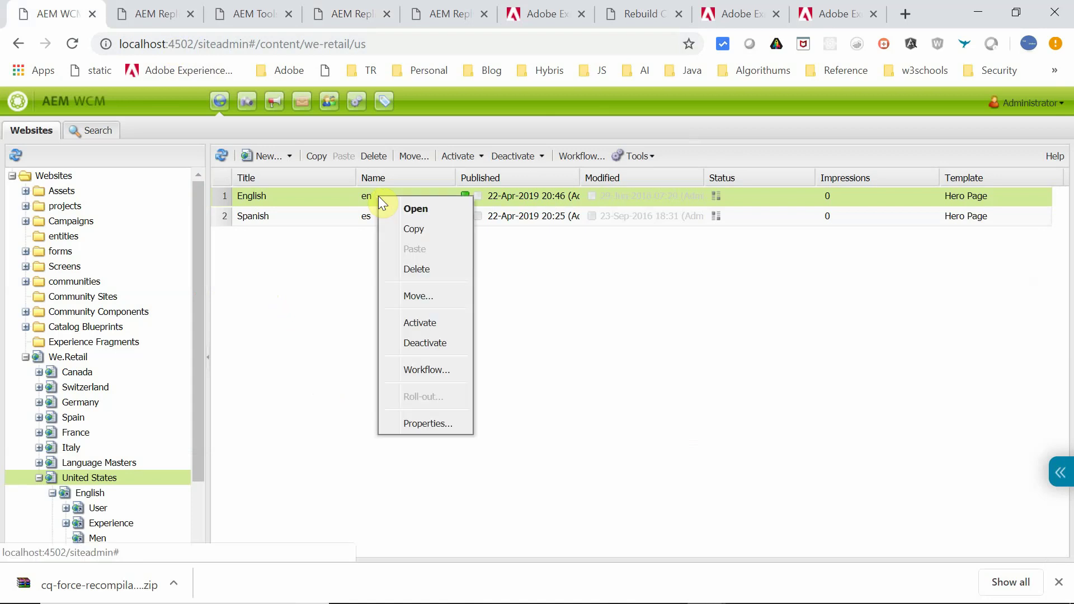
left_click(419, 323)
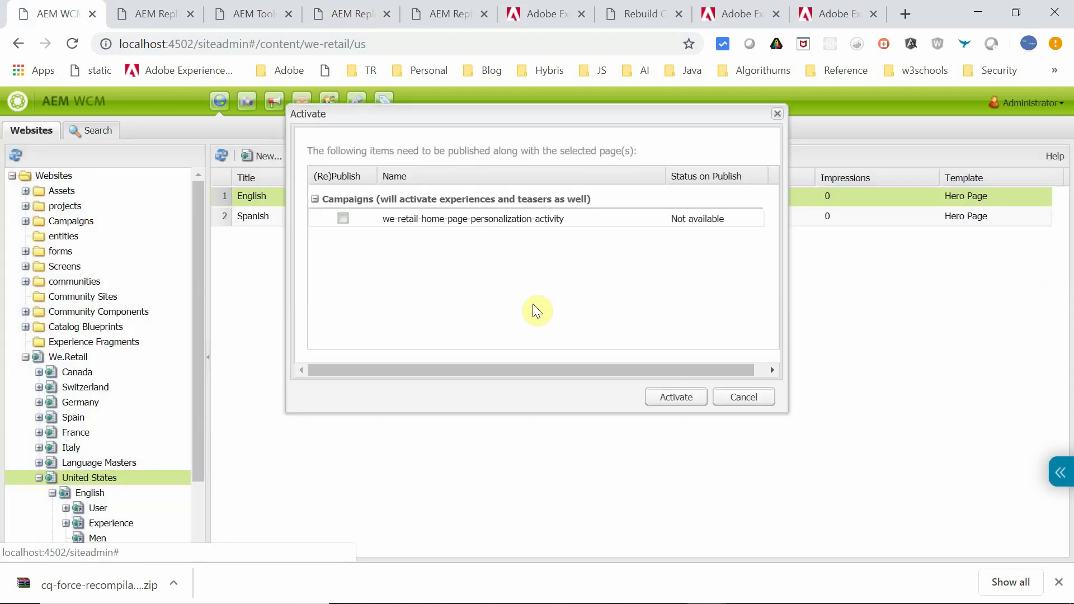
left_click(669, 398)
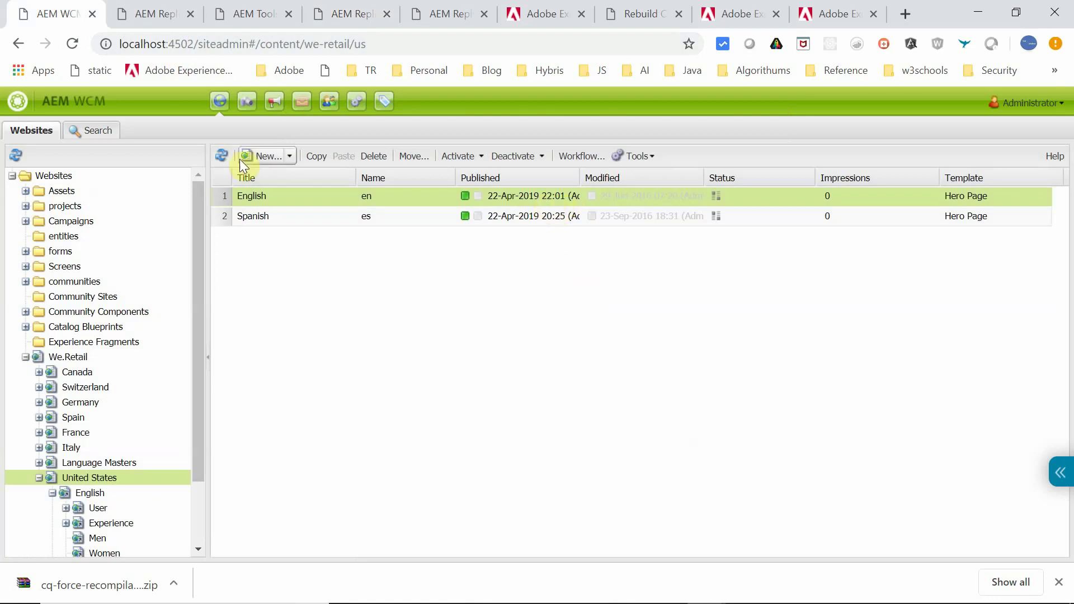
- Reload the author instance's publish agent log and examine the latest entries for the page activation
left_click(149, 16)
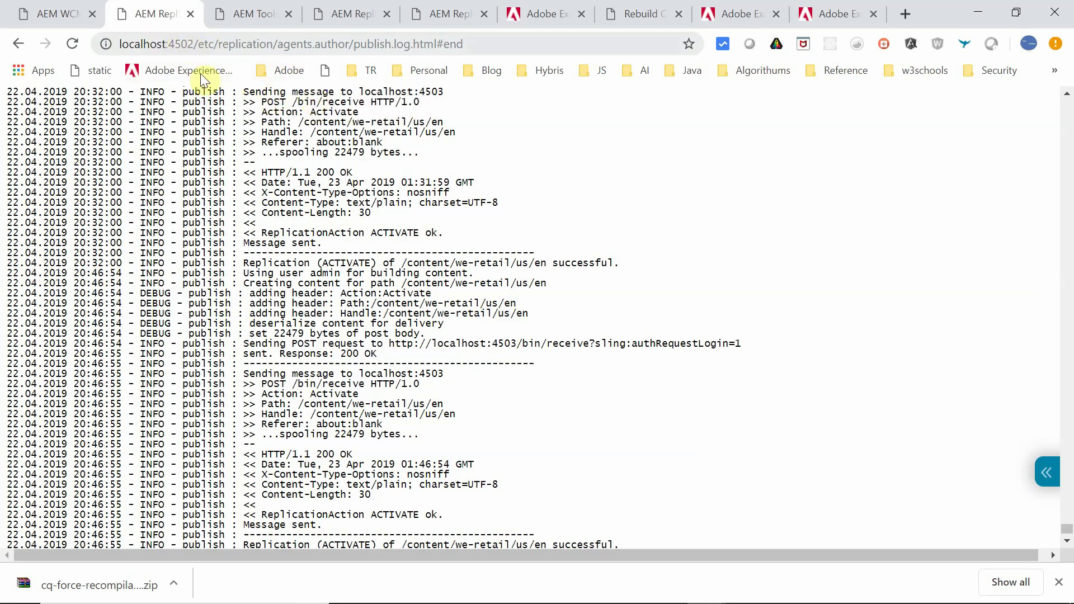
left_click(494, 43)
key("ctrl+a")
key("Return")
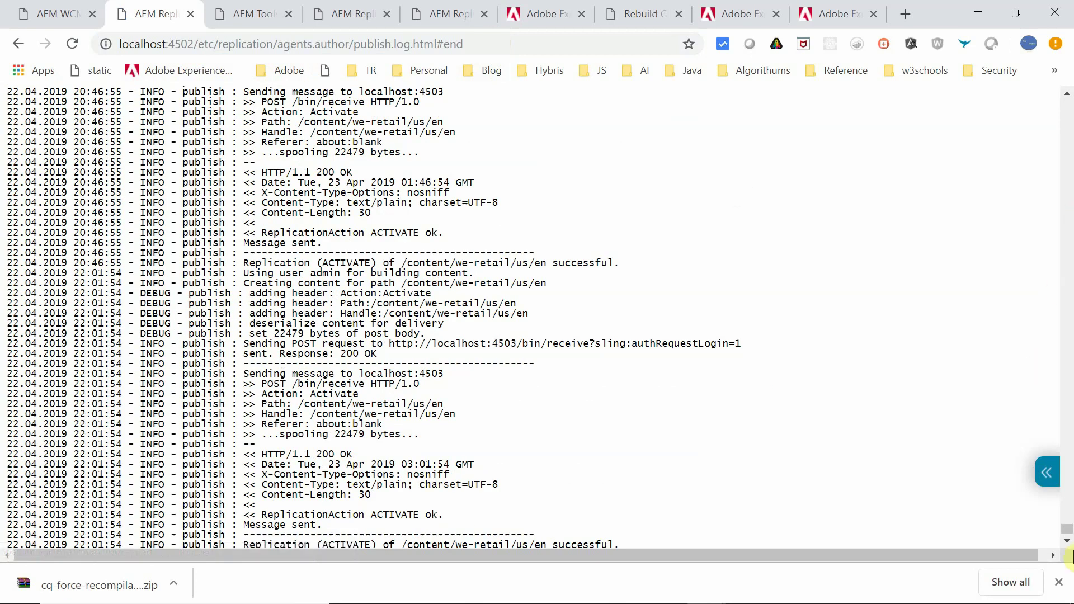
left_click(1067, 538)
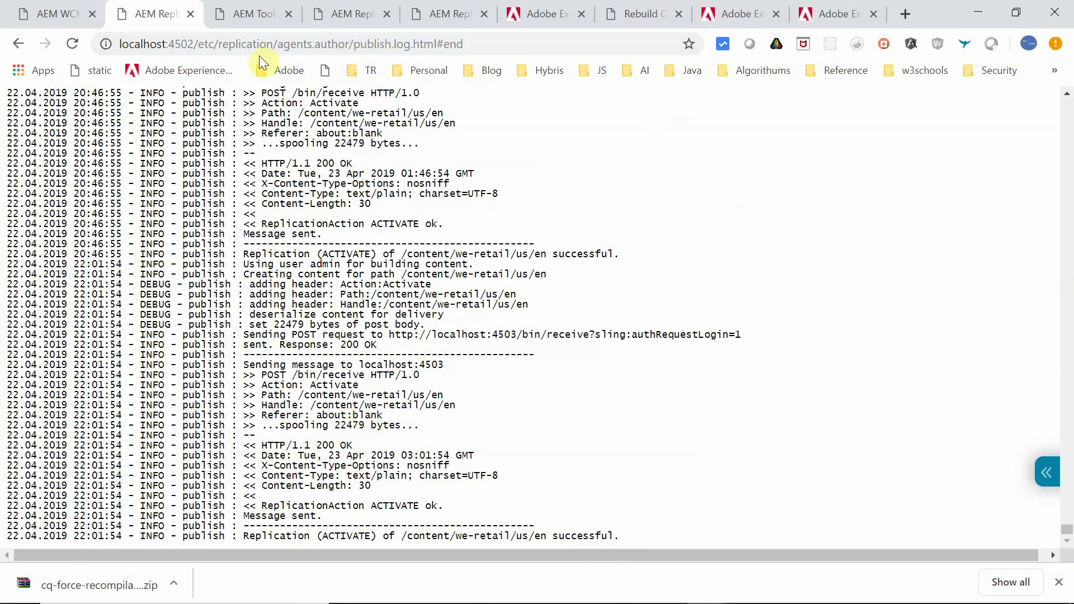
left_click(336, 15)
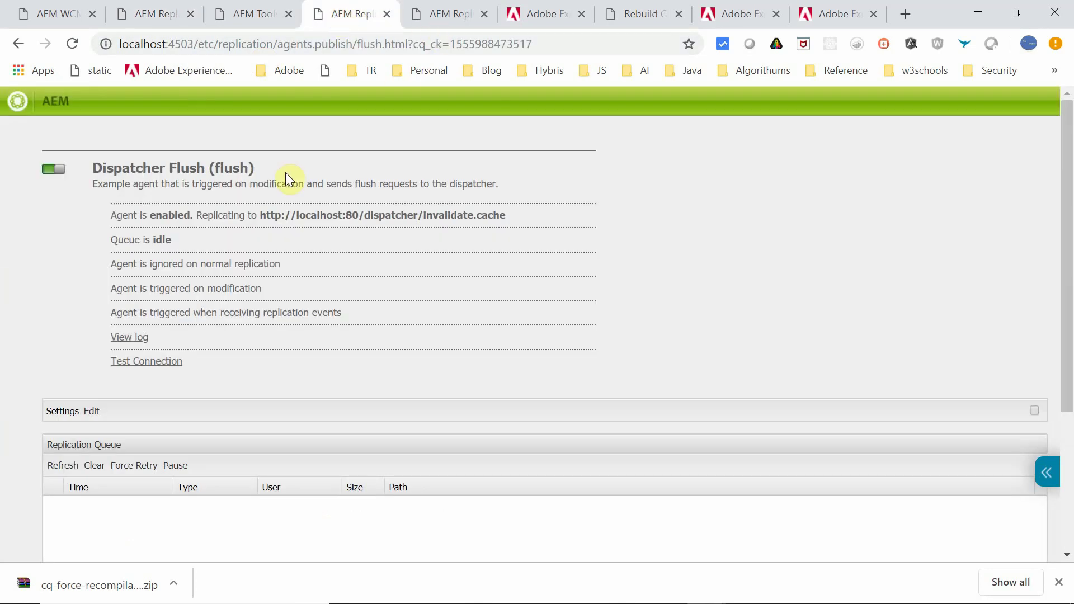
left_click(247, 16)
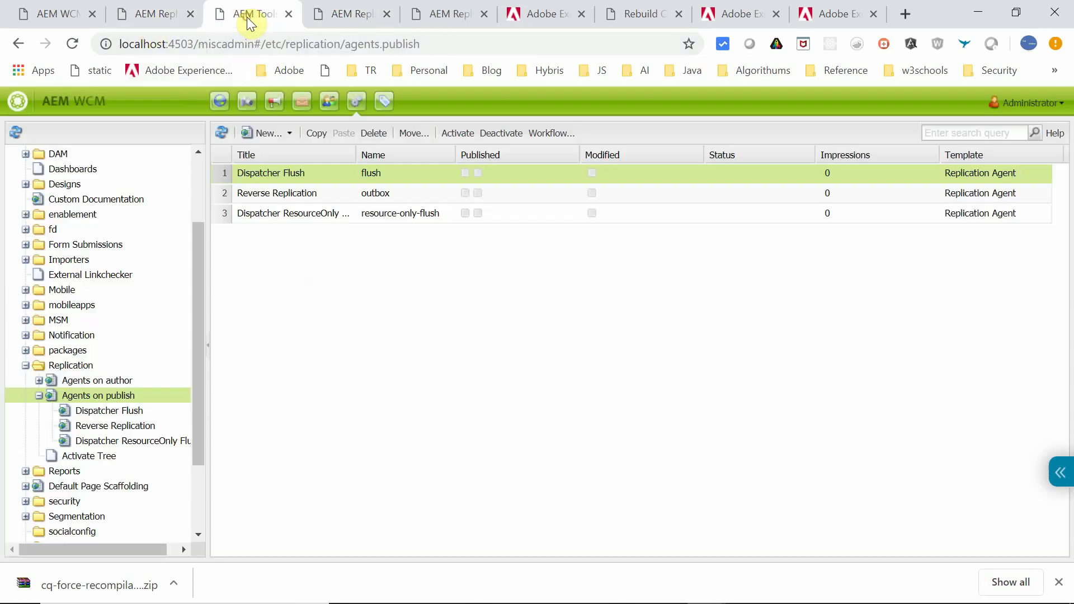
left_click(149, 18)
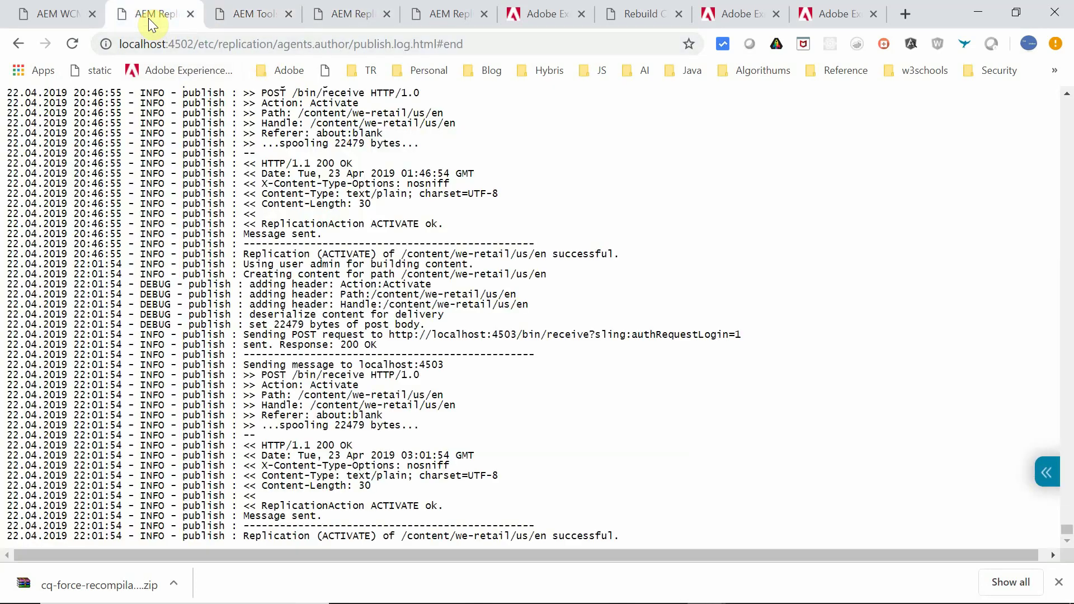
- Open the author instance's replication agents overview at localhost:4502/etc/replication/agents.author.html
left_click_drag(200, 45, 503, 68)
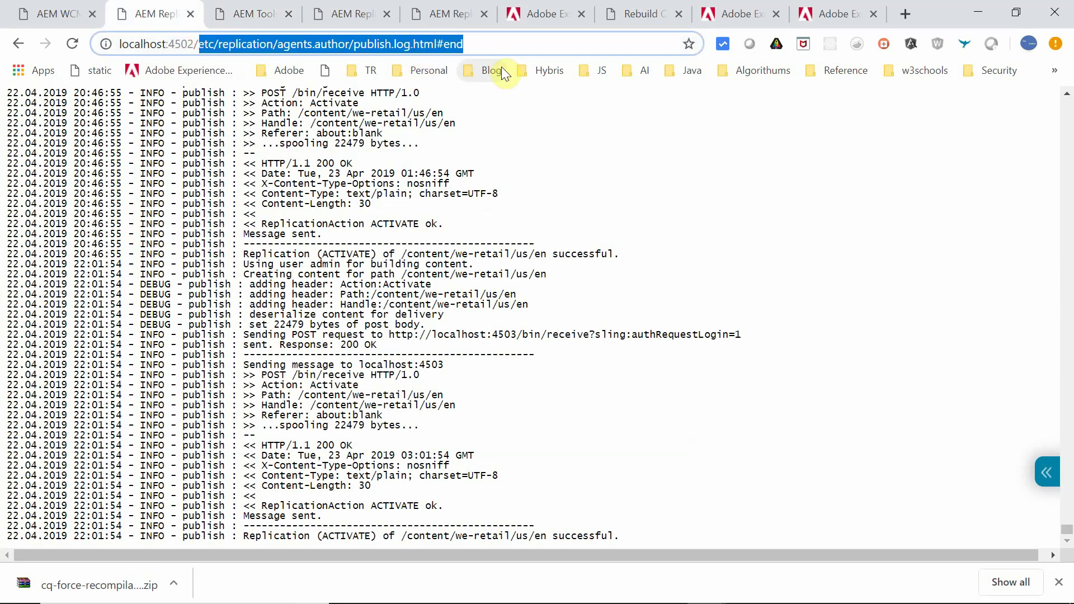
left_click(350, 44)
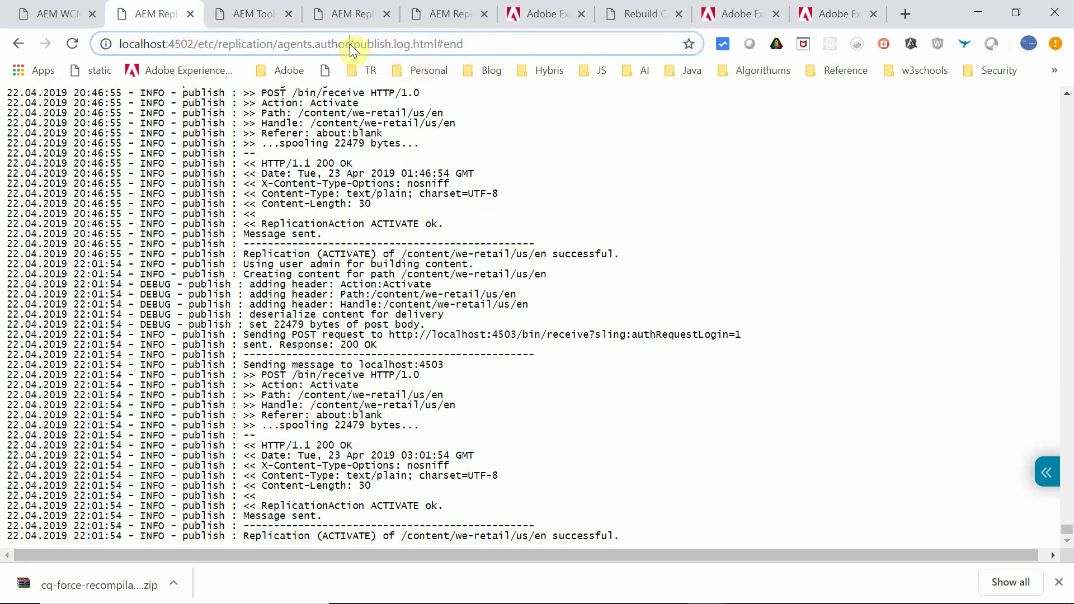
left_click_drag(350, 43, 710, 92)
key("BackSpace")
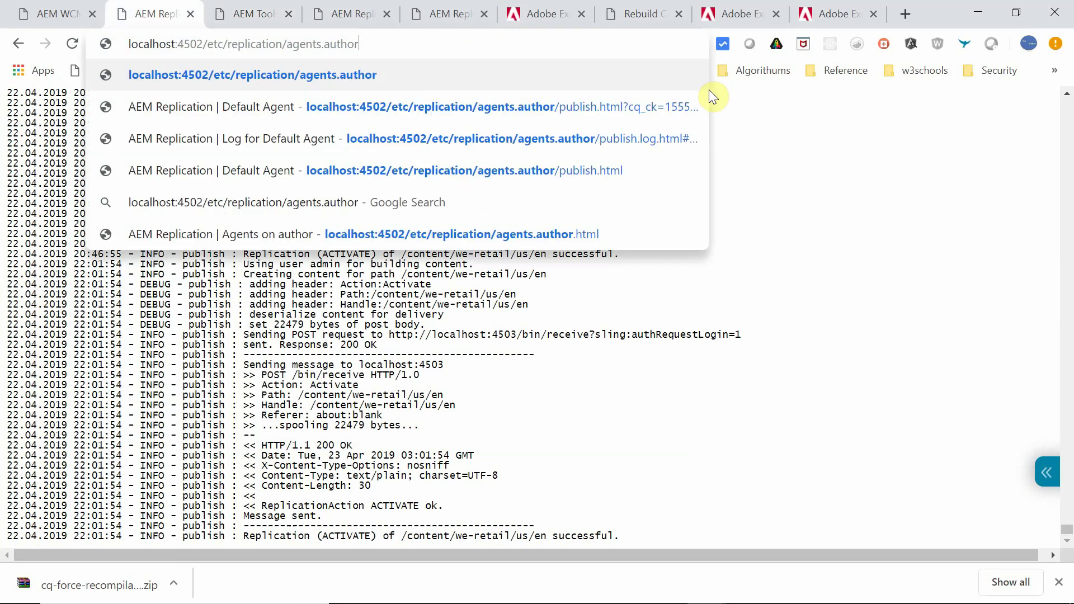
type(".html")
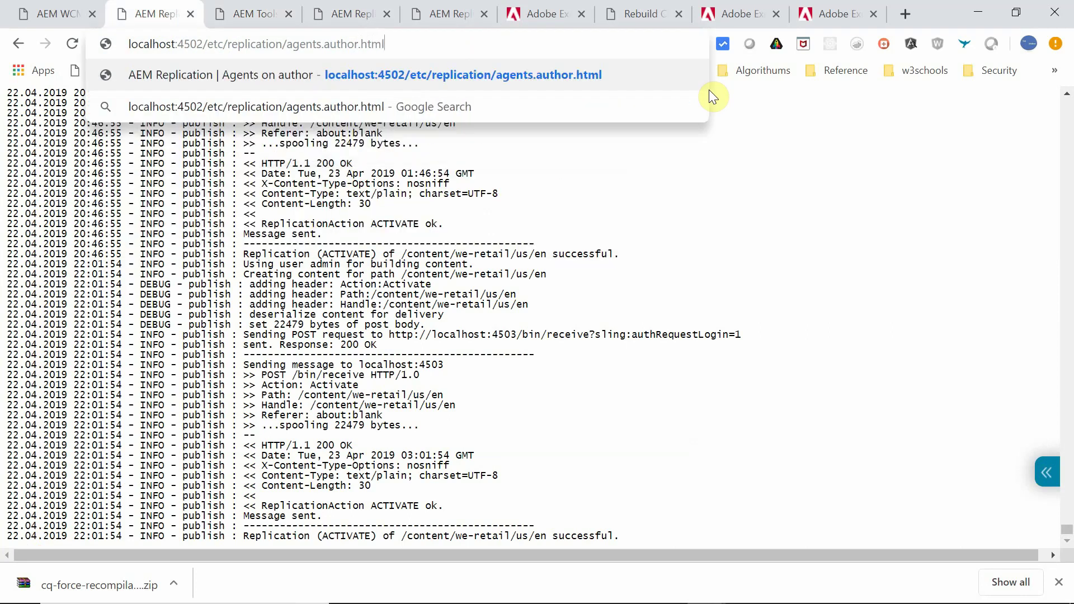
key("Return")
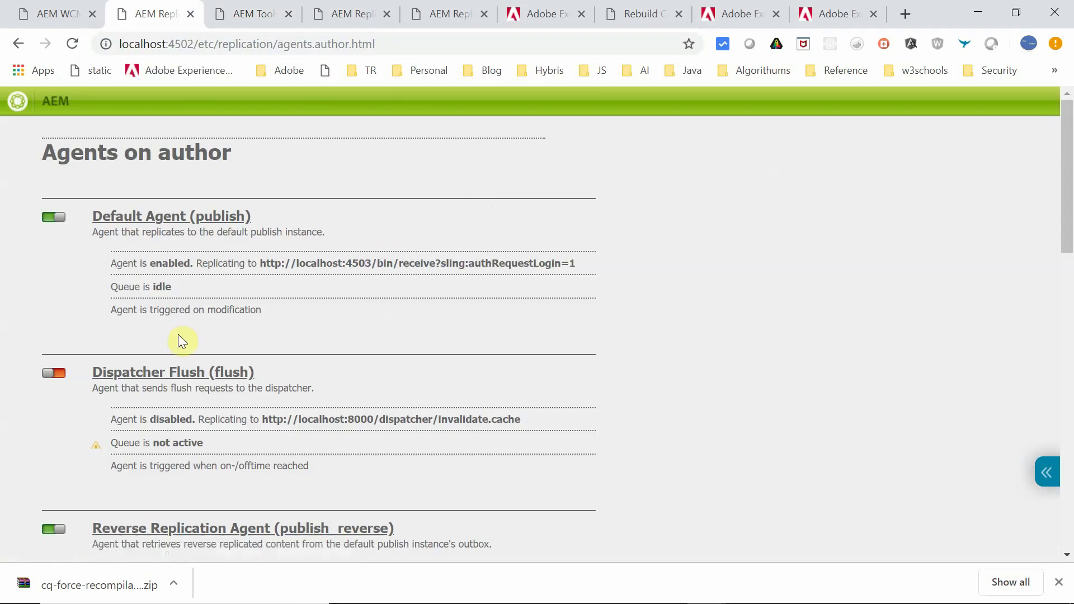
- Review the Default Agent's general, transport, extended and trigger settings on the author instance, then save them unmodified
left_click(143, 222)
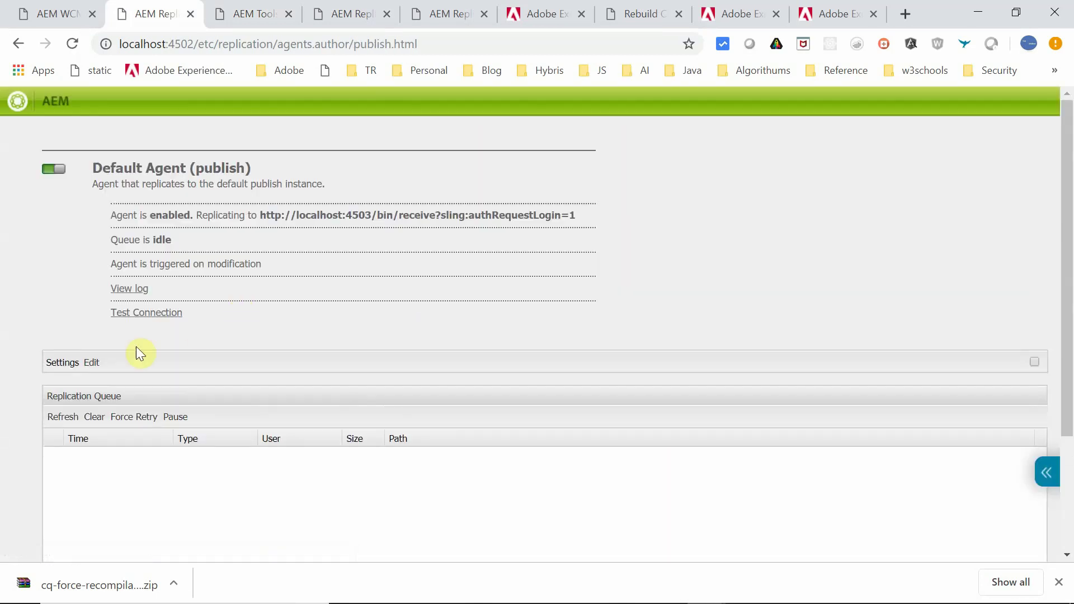
left_click(91, 363)
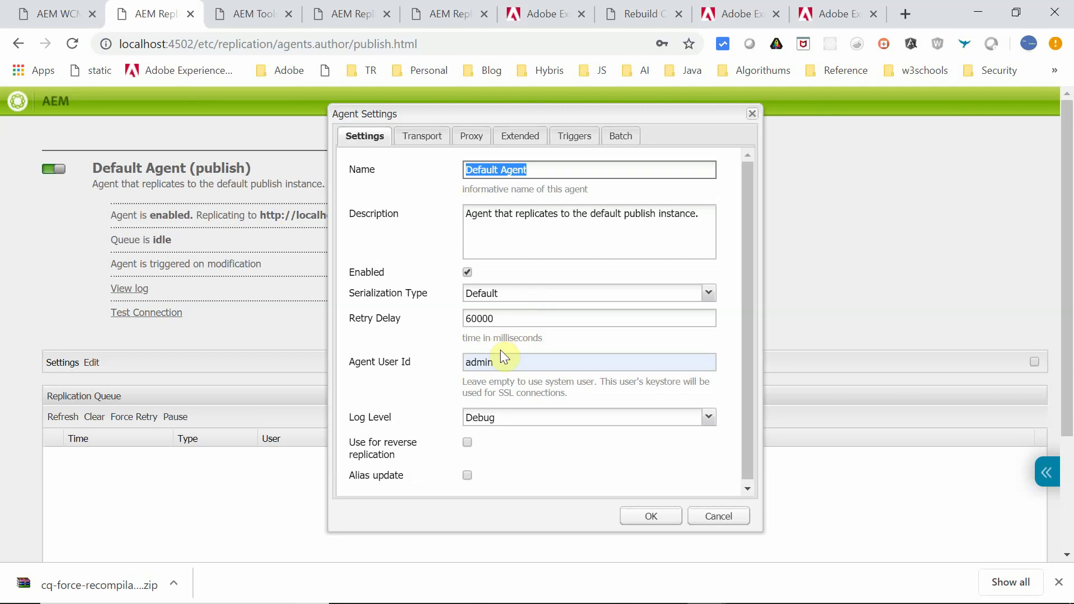
left_click(422, 139)
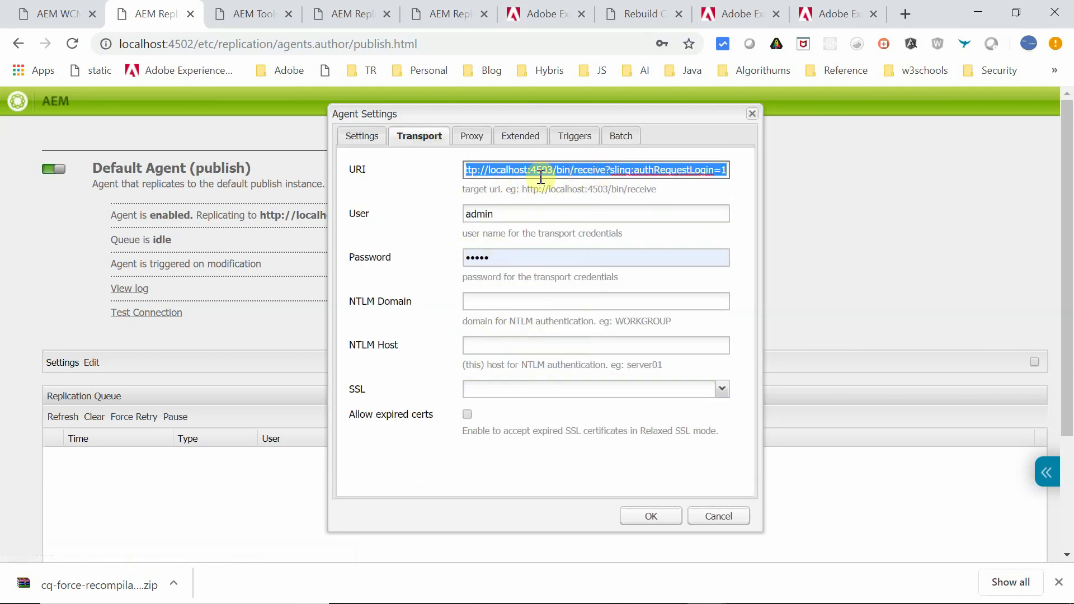
left_click(523, 136)
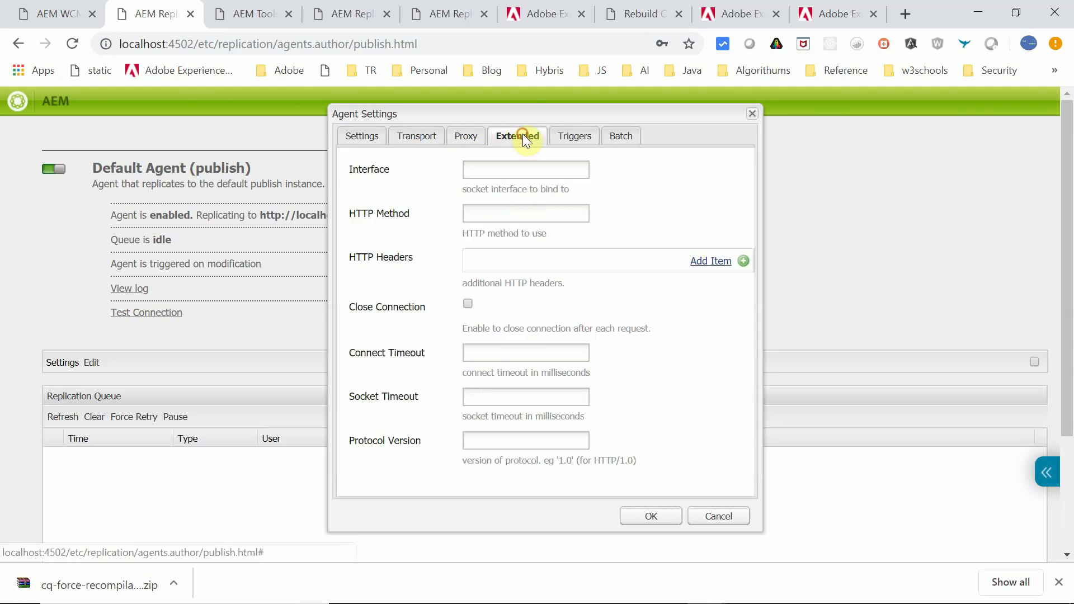
left_click(575, 136)
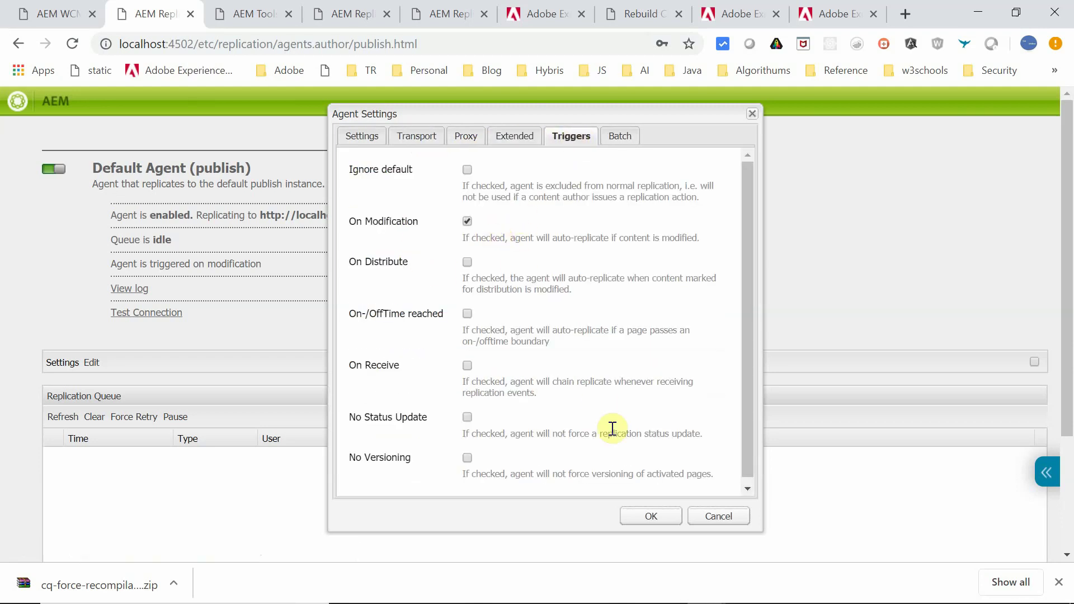
left_click(644, 516)
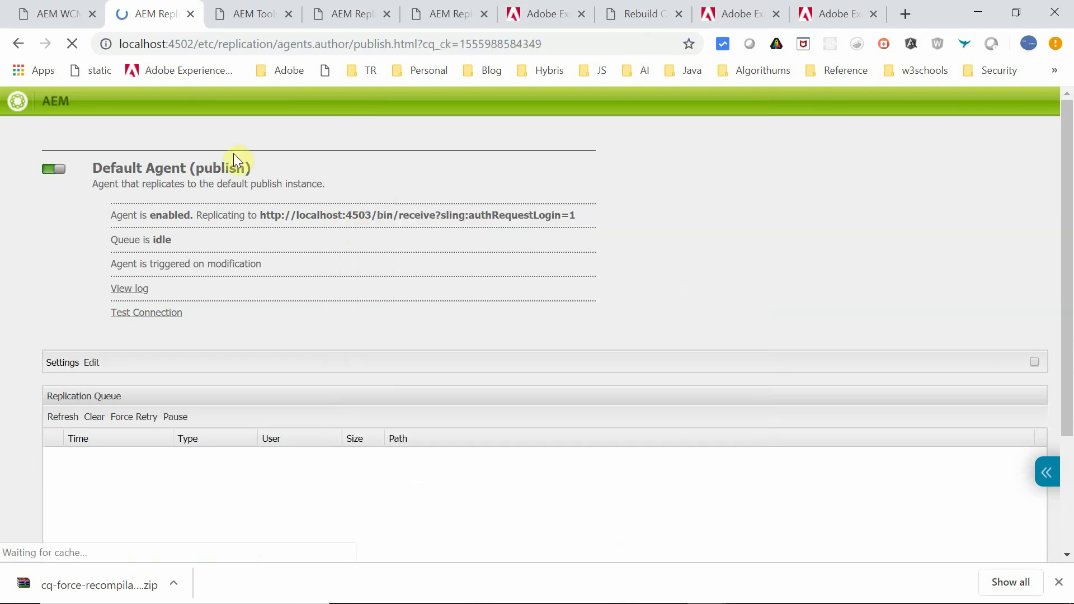
- Open the publish instance's Dispatcher Flush log and examine the cache invalidation entries for /content/we-retail/us/en
left_click(49, 17)
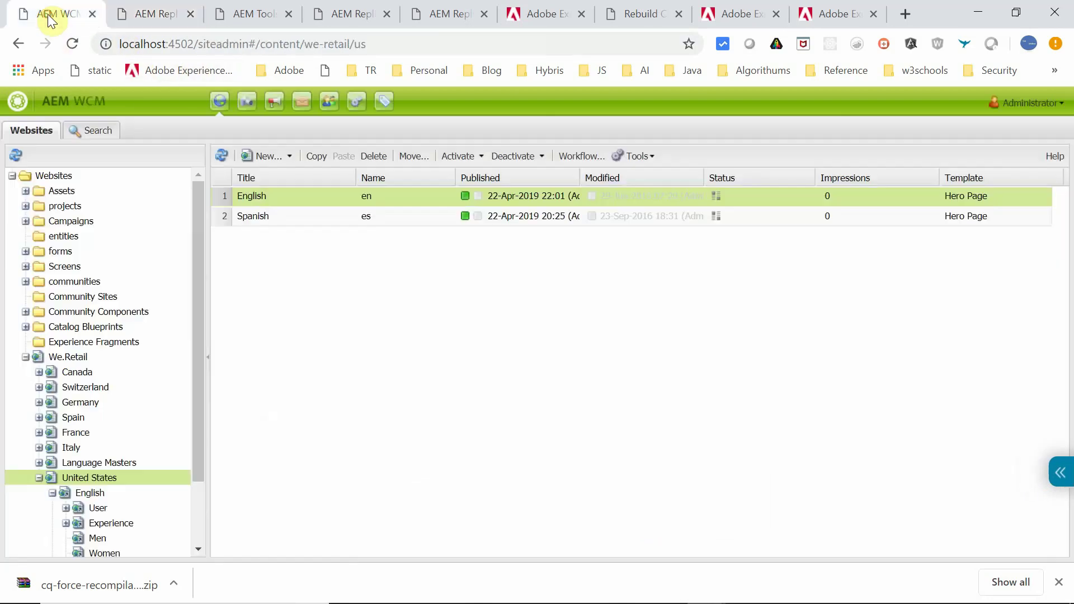
left_click(444, 17)
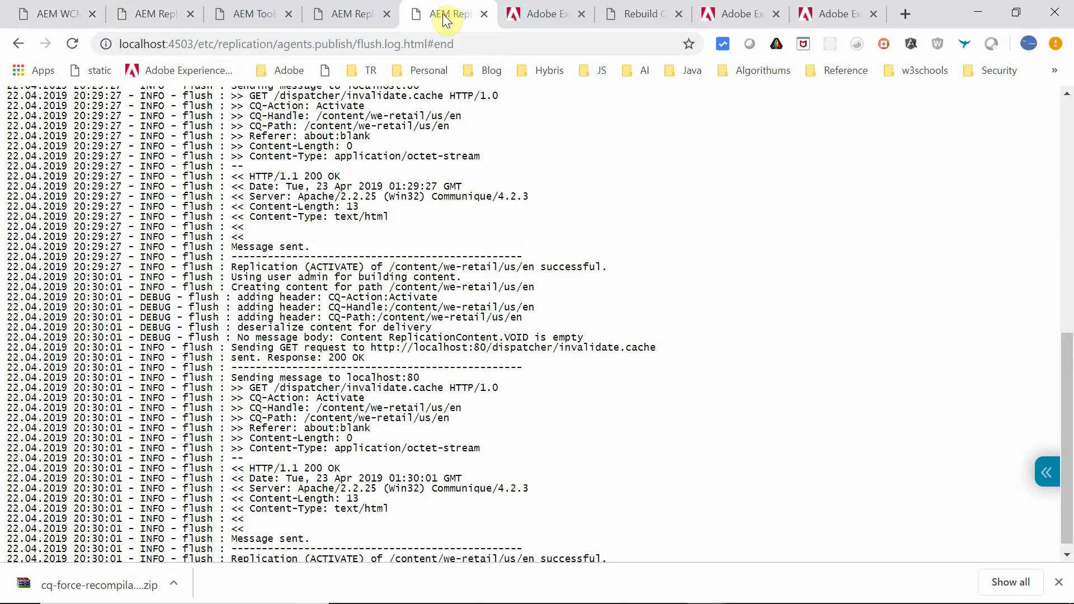
left_click(361, 14)
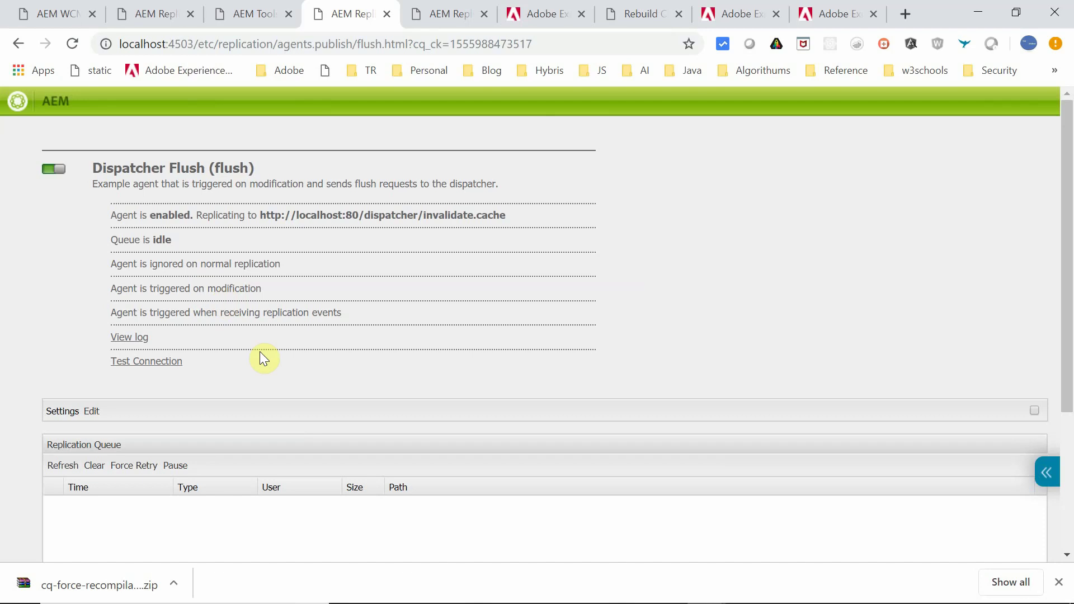
left_click(134, 337)
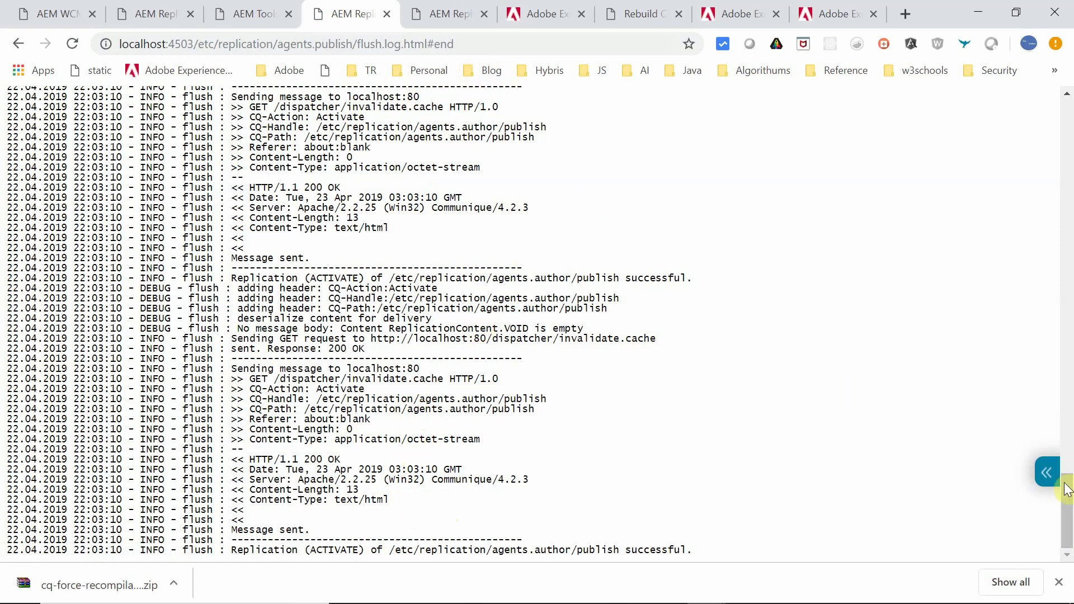
left_click_drag(1067, 511, 1057, 430)
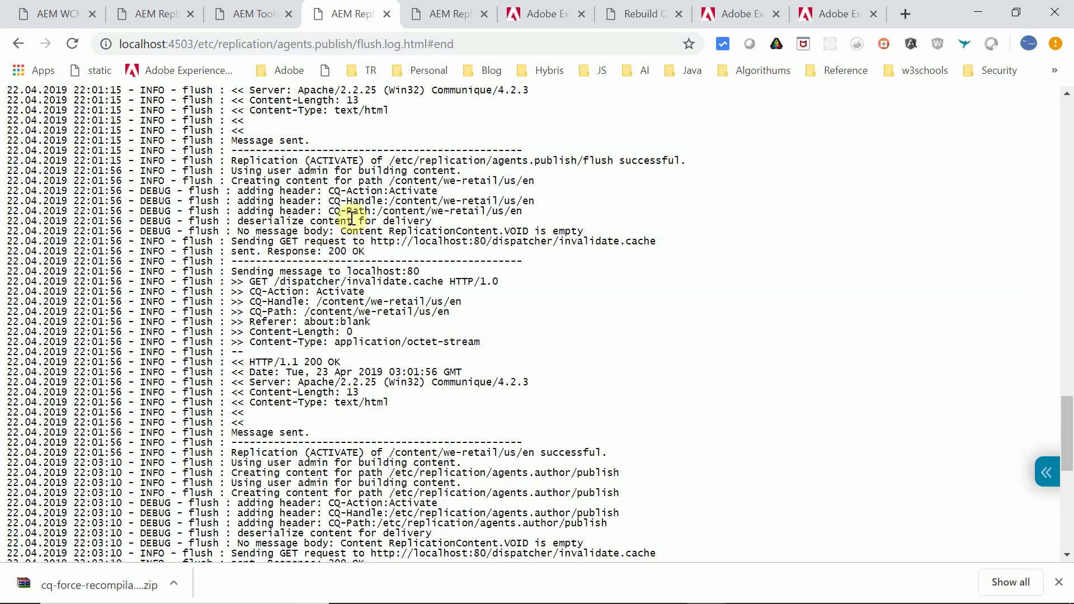
- Switch to File Explorer and open content/we-retail/us in the dispatcher cache, checking the .stat files' modification times along the way
key("alt+Tab")
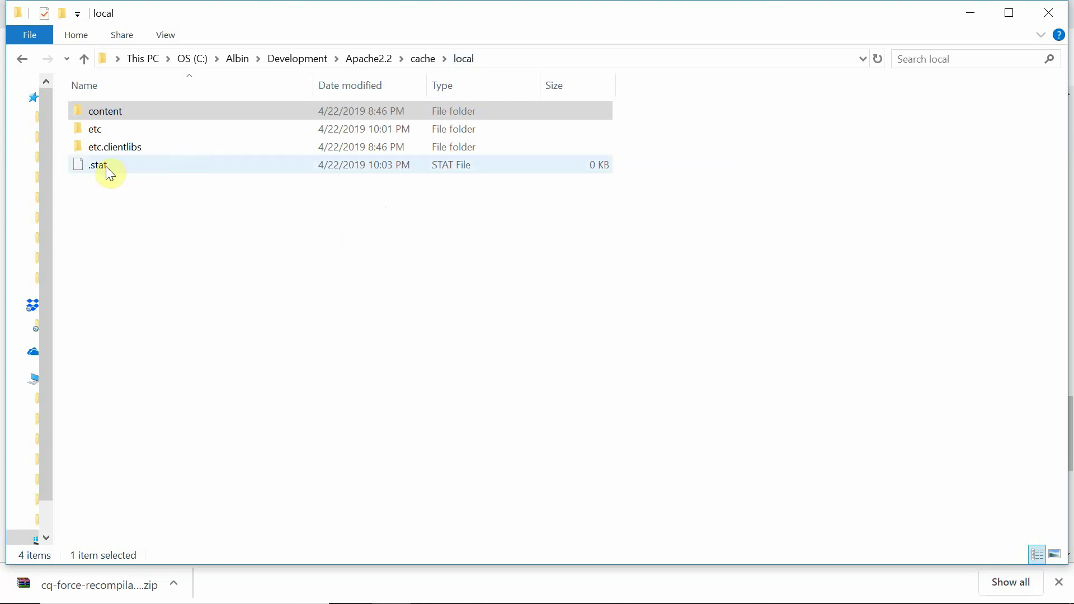
double_click(104, 115)
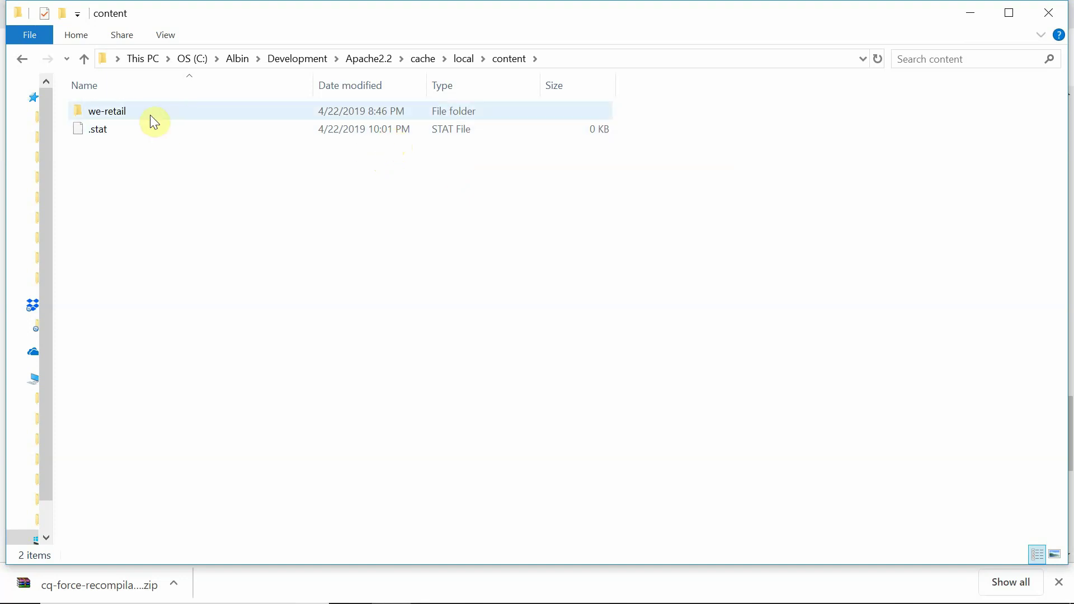
double_click(126, 113)
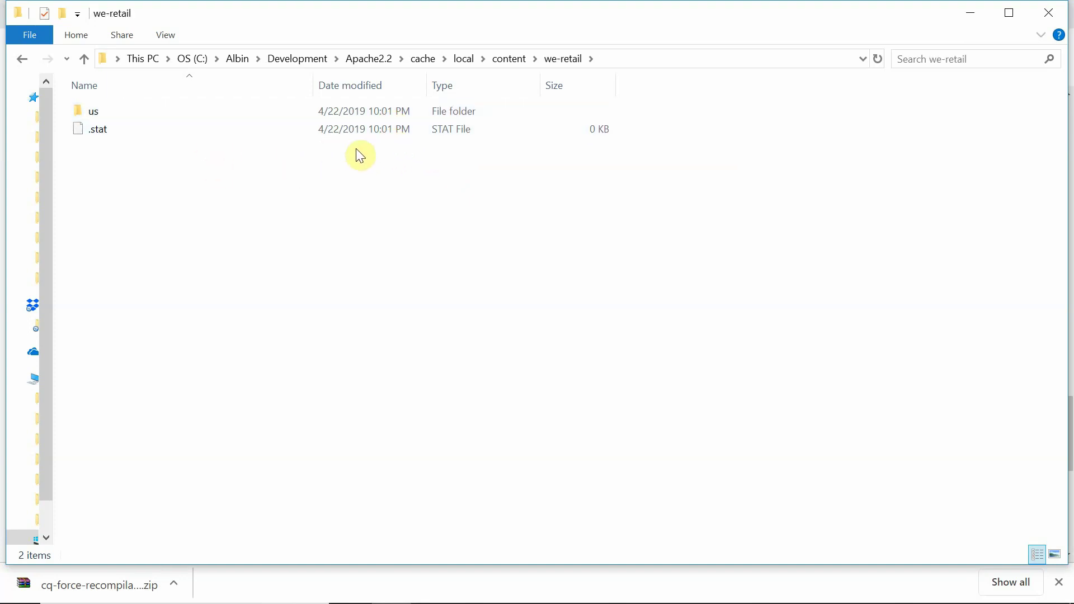
double_click(109, 113)
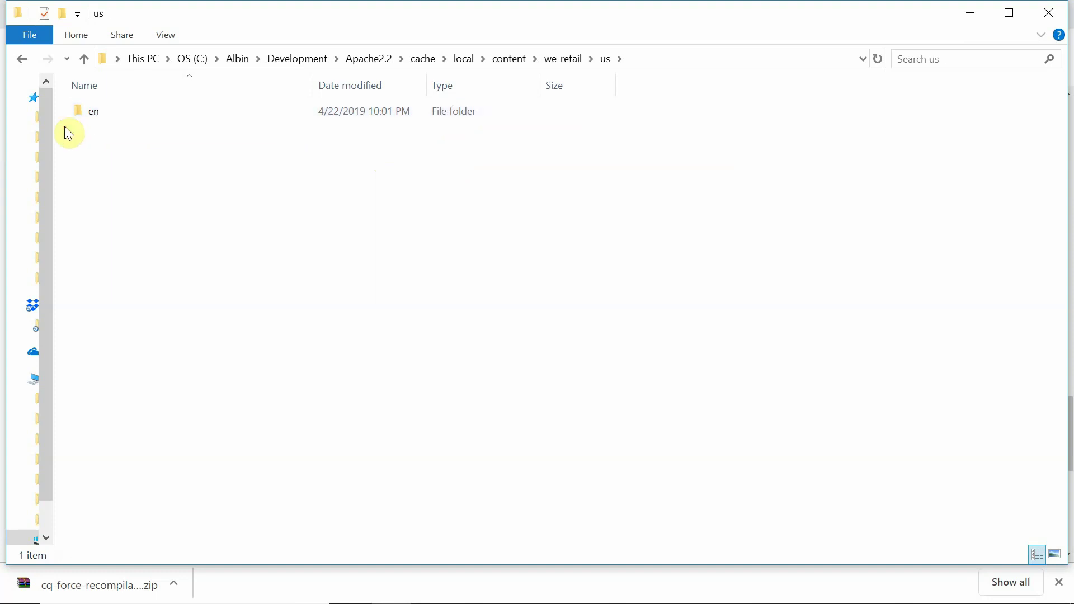
- Compare the /statfileslevel setting in dispatcher.any with the .stat files in the dispatcher cache's local, content, we-retail and us folder levels
left_click(23, 59)
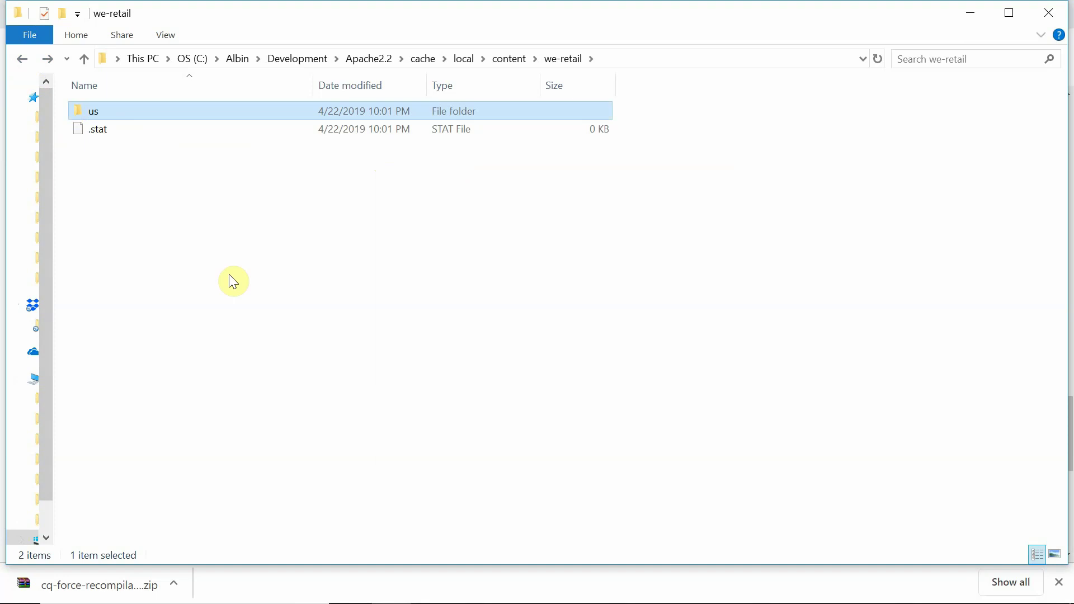
key("alt+Tab")
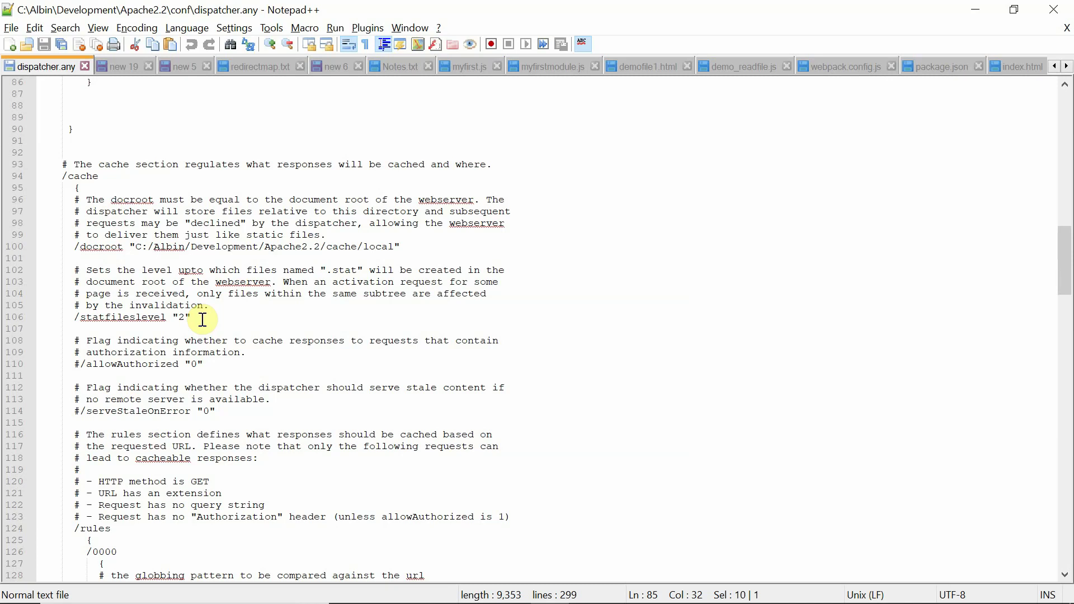
key("alt+Tab")
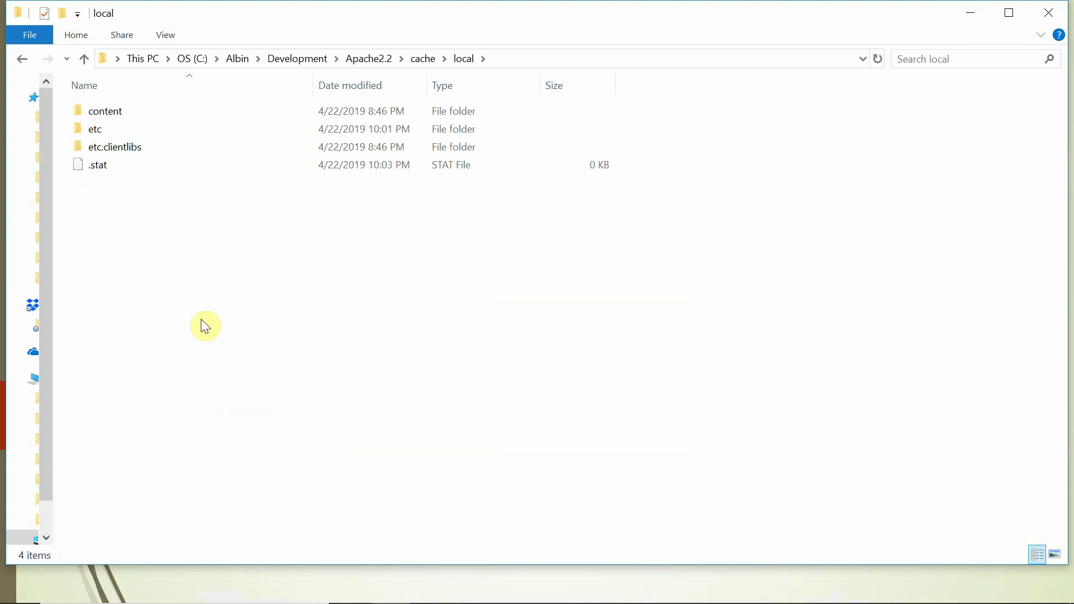
double_click(120, 109)
double_click(127, 109)
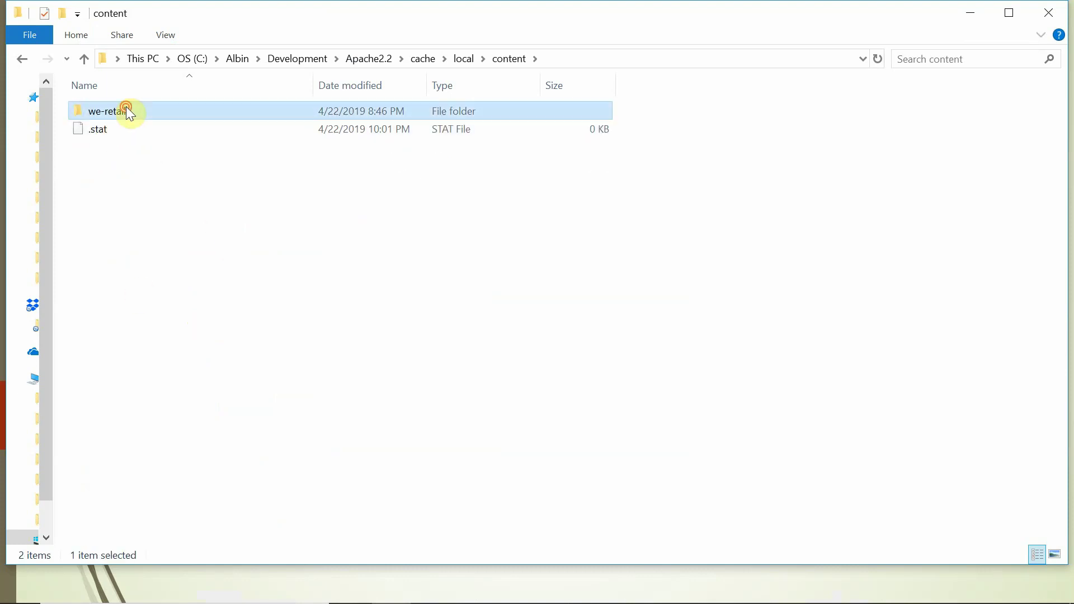
double_click(99, 112)
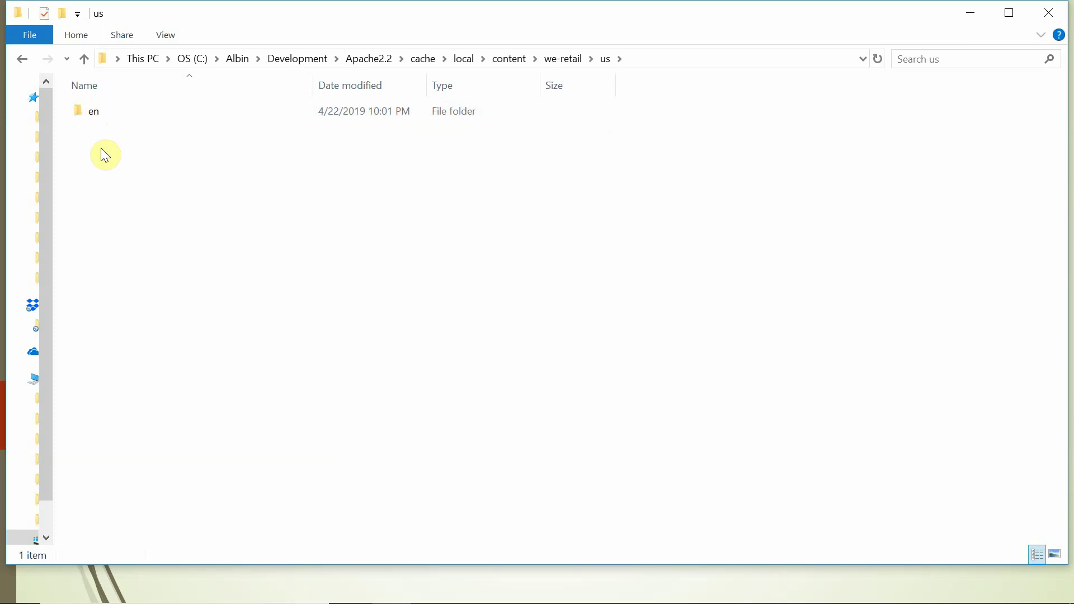
left_click(22, 60)
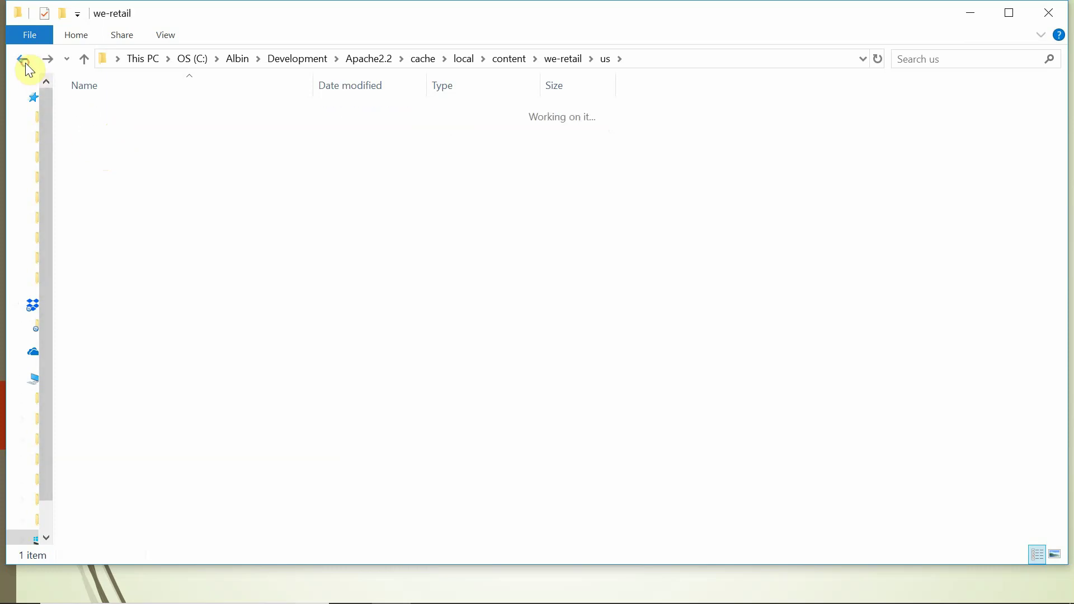
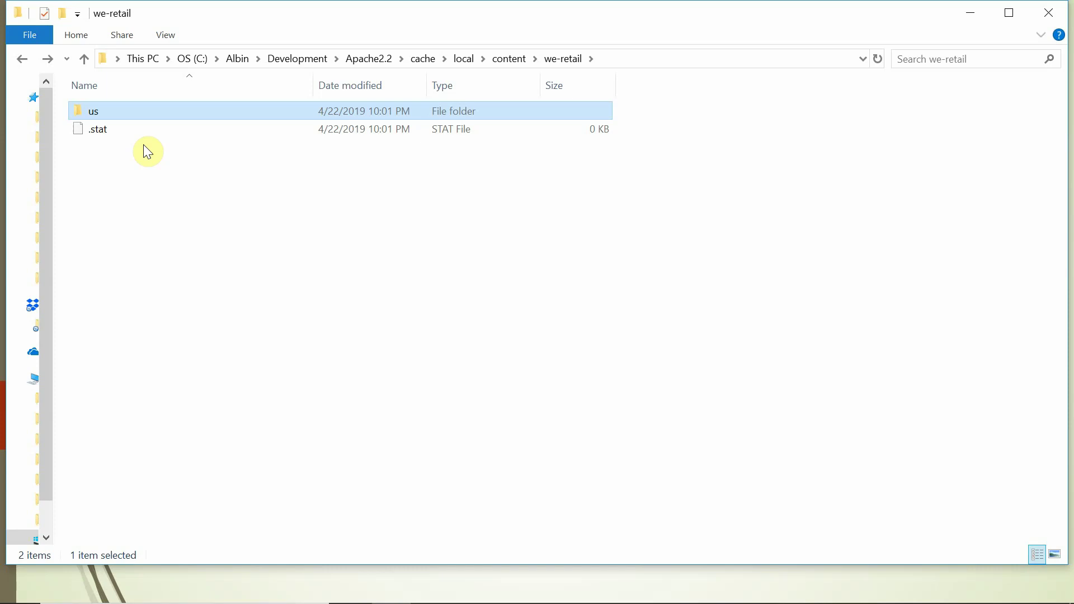
- Switch to Notepad++ and examine the /cache and /invalidate sections of dispatcher.any, including the glob rules for files invalidated after activation
key("alt+Tab")
left_click_drag(1064, 342, 1034, 254)
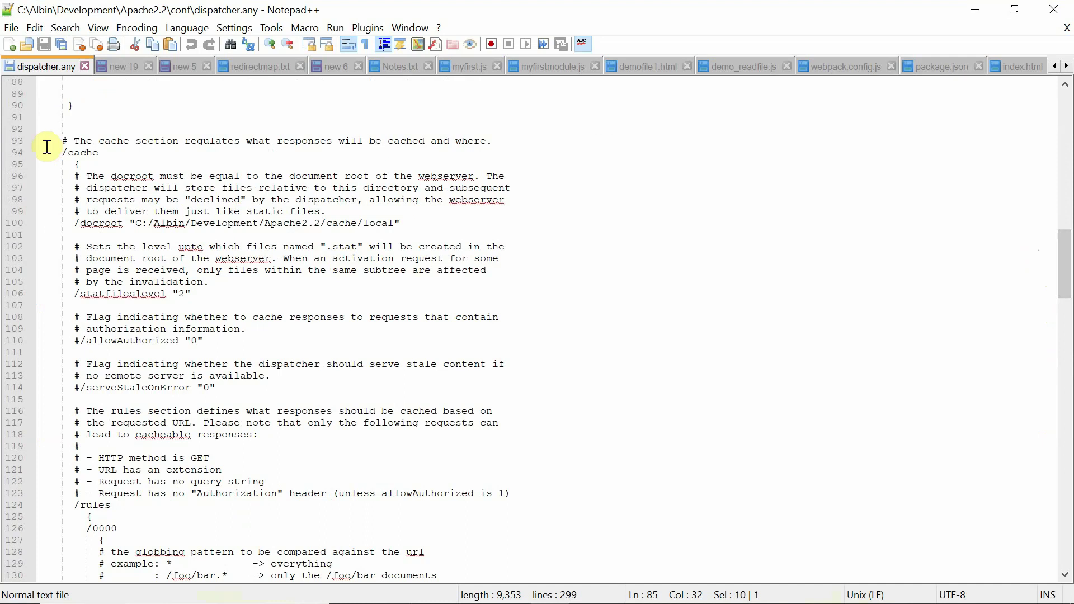
double_click(84, 152)
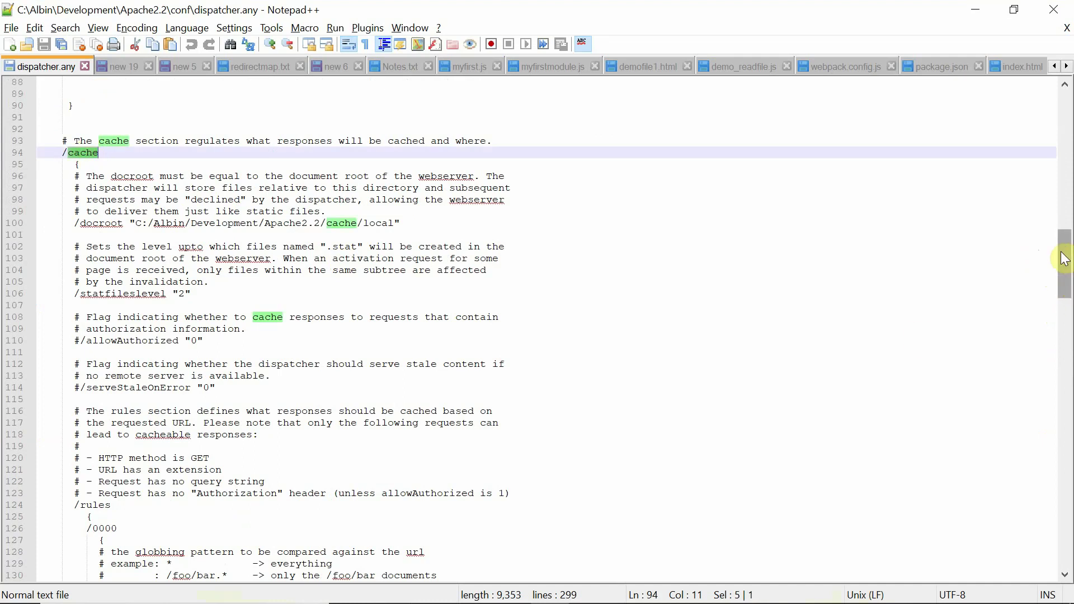
left_click_drag(1065, 252, 1067, 323)
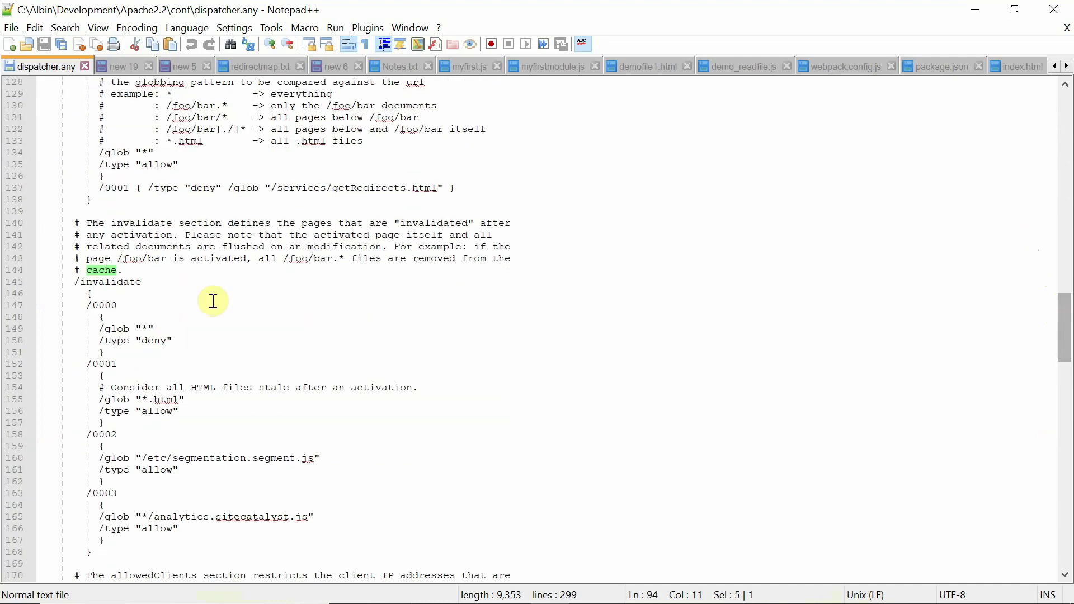
double_click(111, 282)
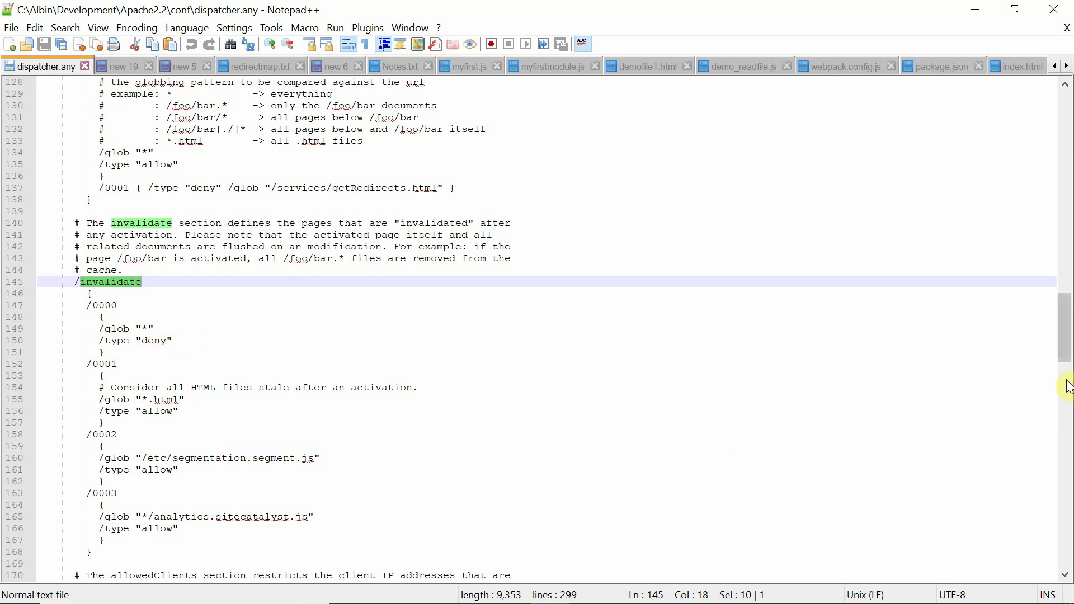
left_click_drag(1065, 312, 1068, 338)
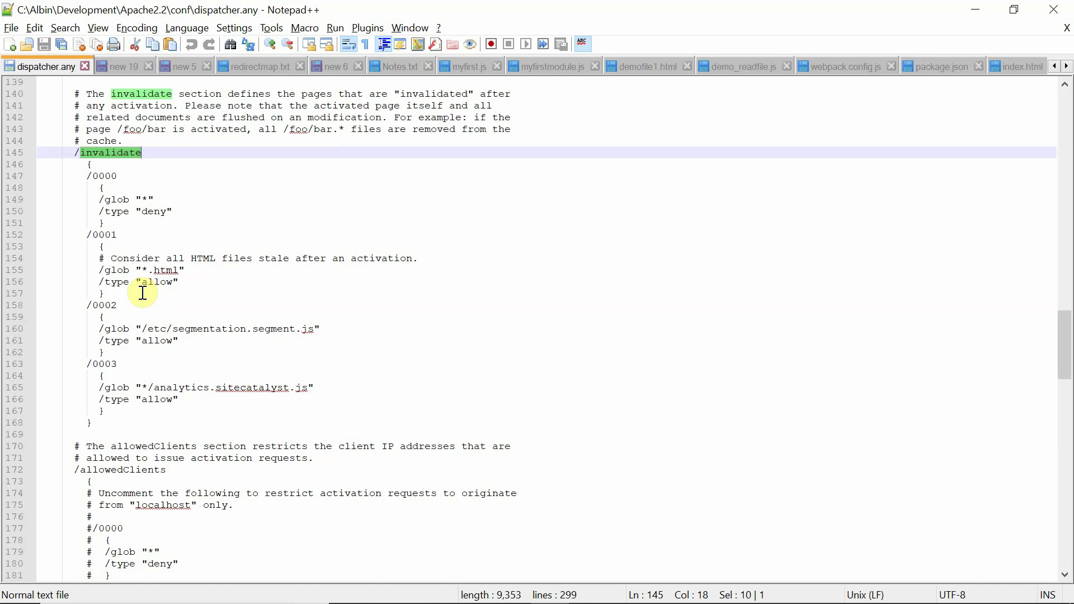
key("alt+Tab")
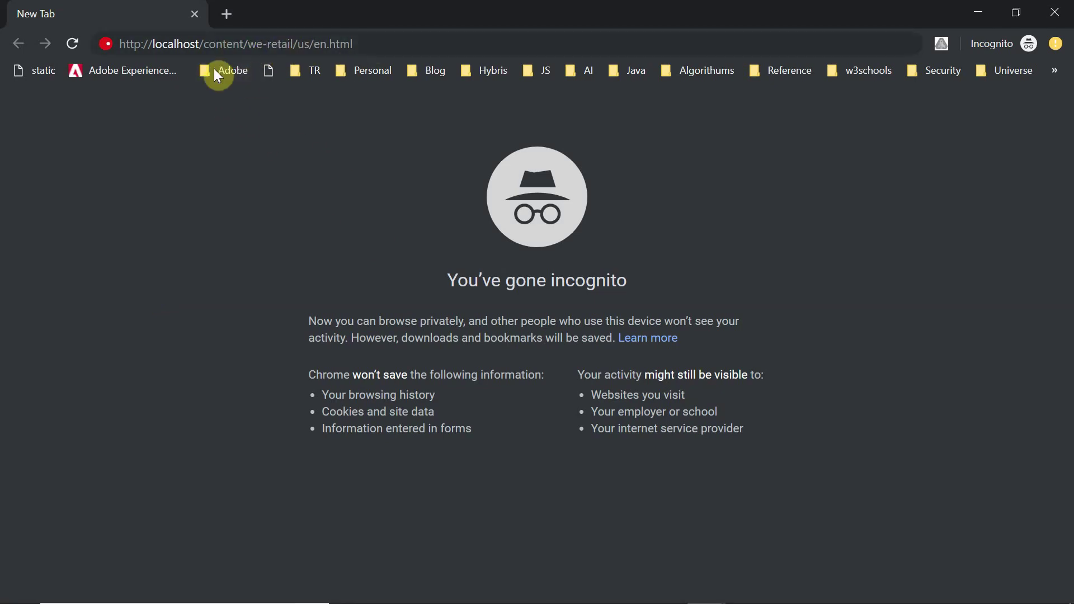
left_click(440, 52)
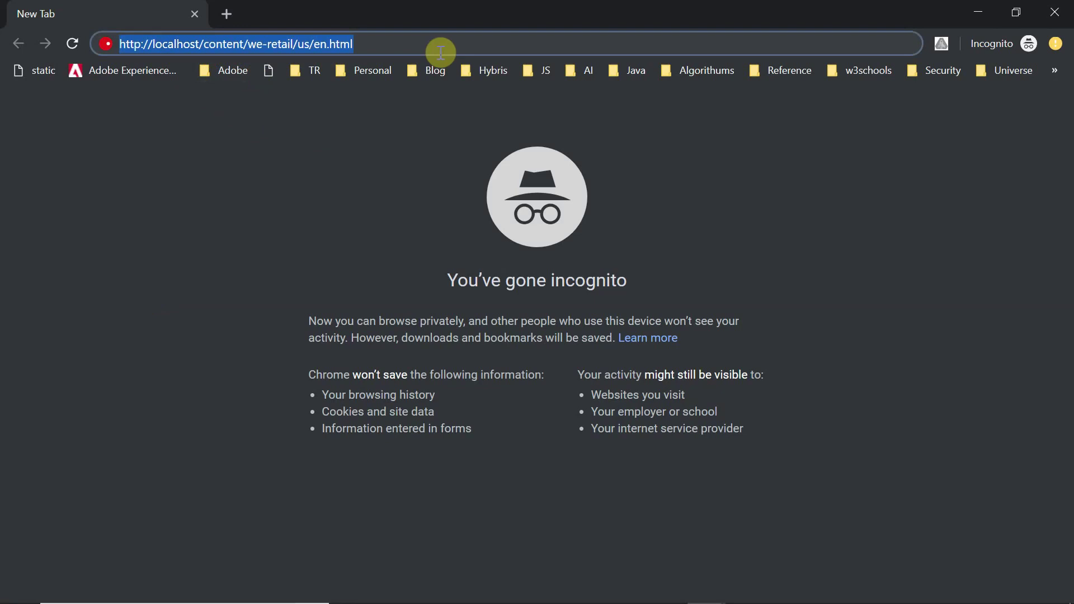
key("Return")
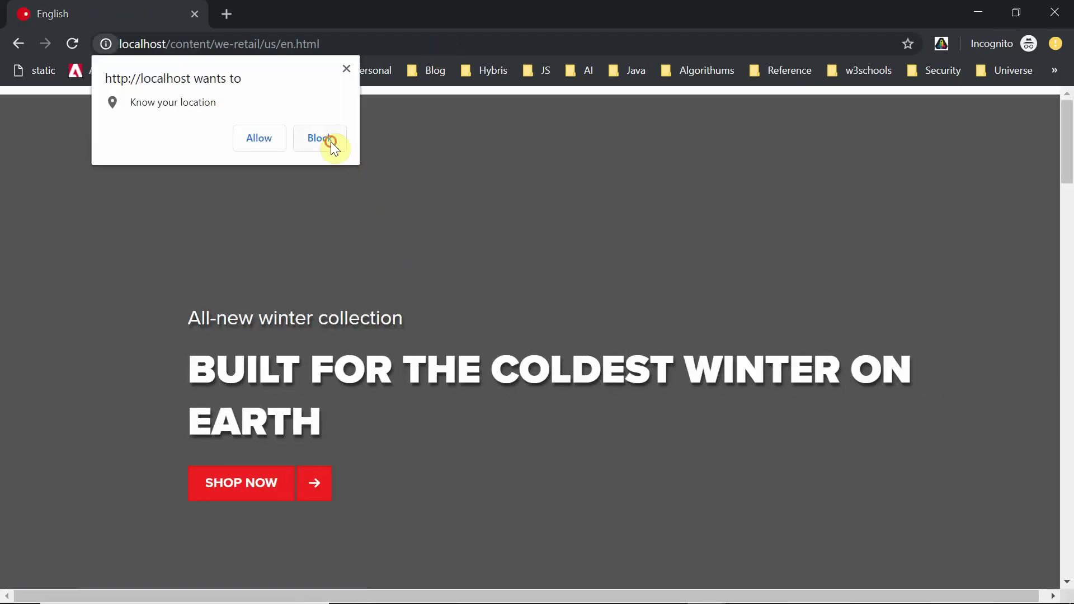
left_click(331, 142)
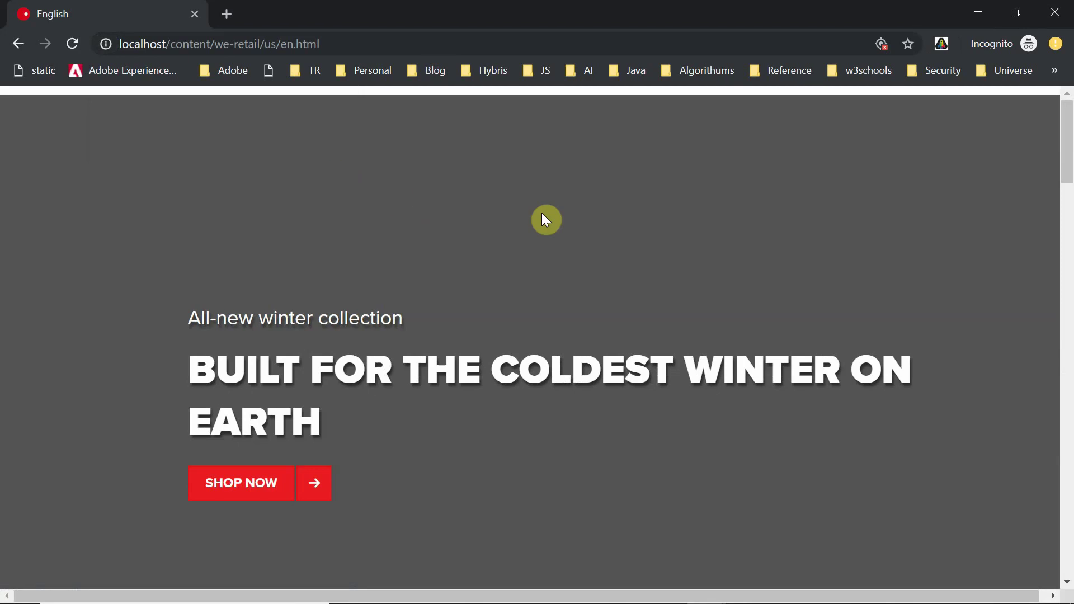
- Switch to File Explorer and check the newly cached en page and the en/_jcr_content files under we-retail/us, comparing their modification times
key("alt+Tab")
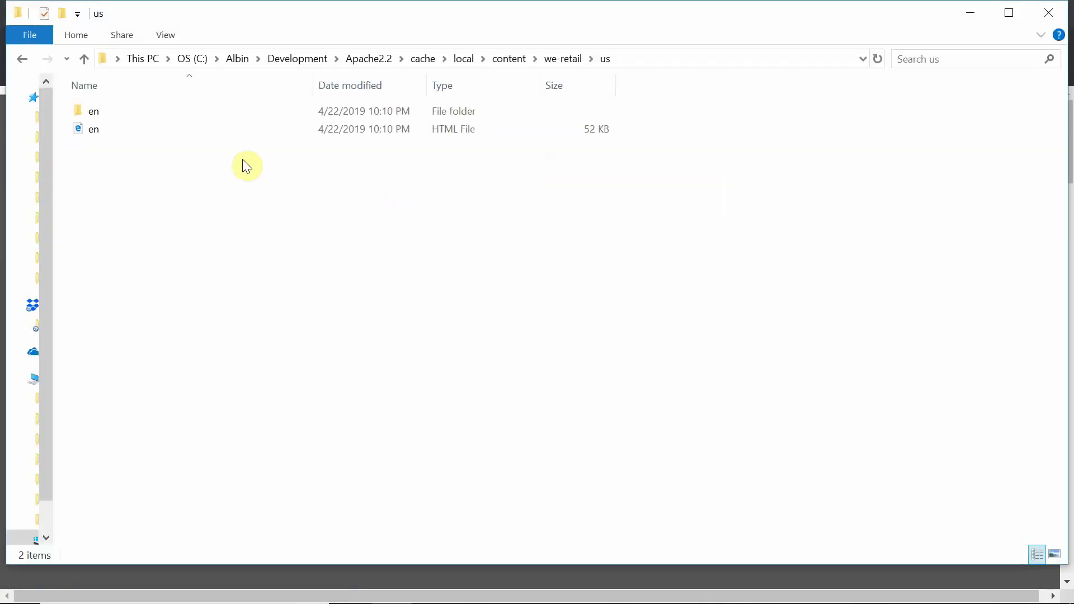
left_click(628, 59)
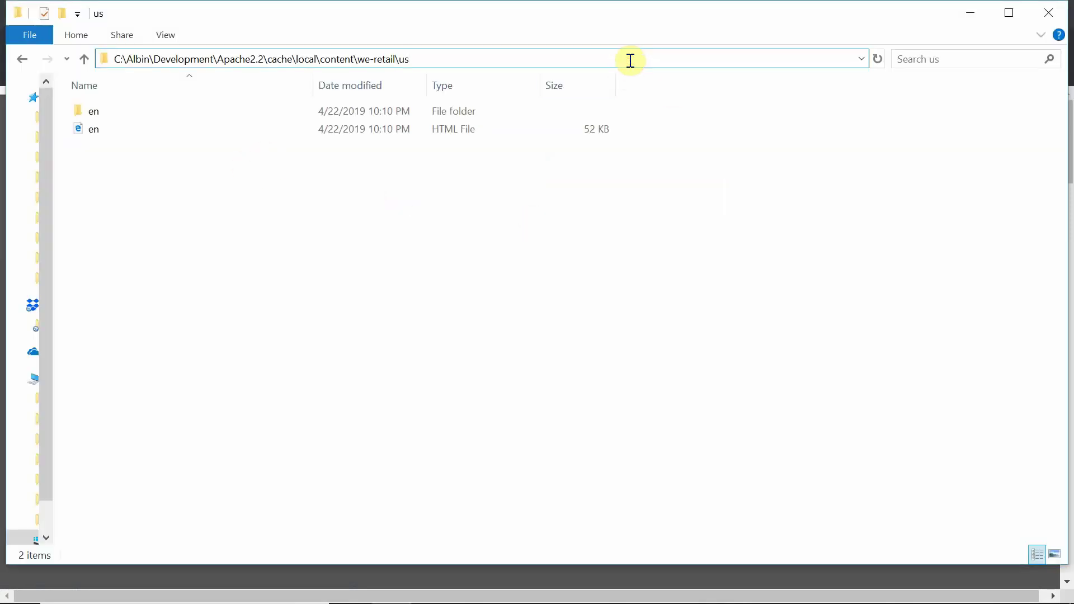
key("Escape")
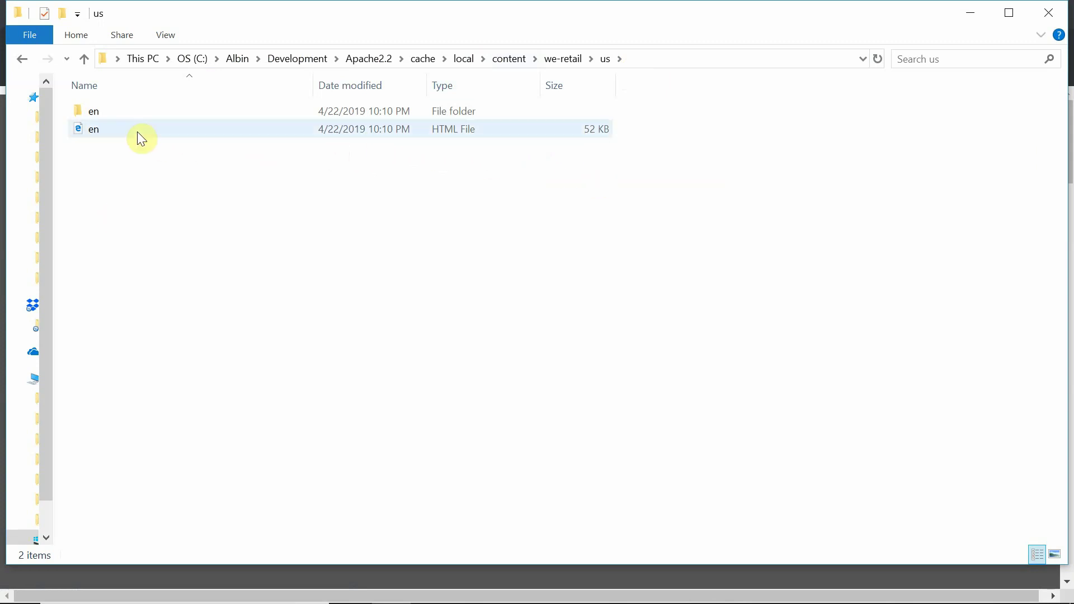
double_click(101, 111)
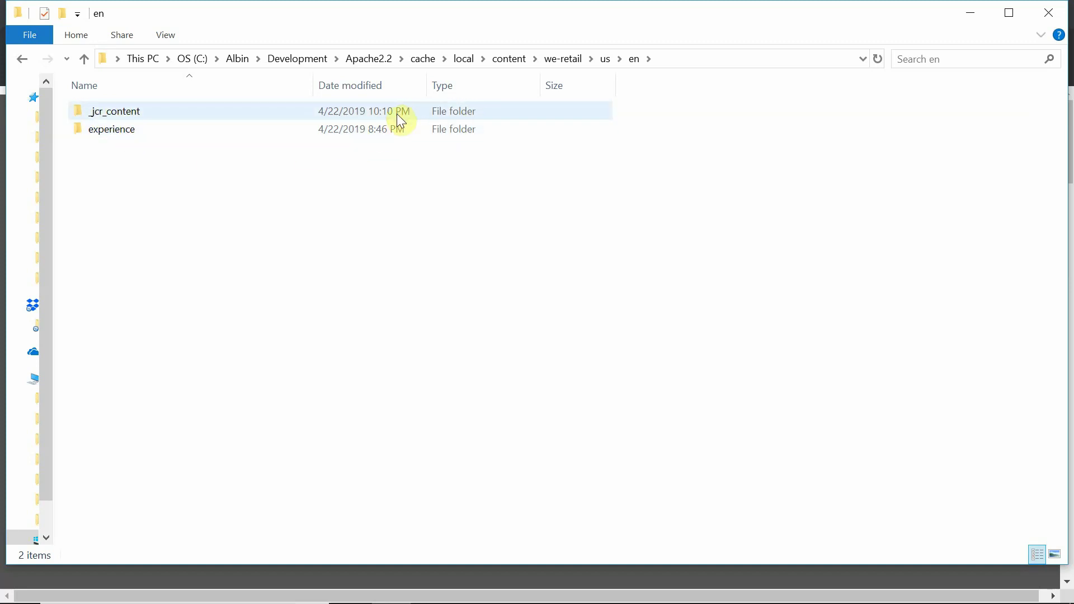
double_click(138, 118)
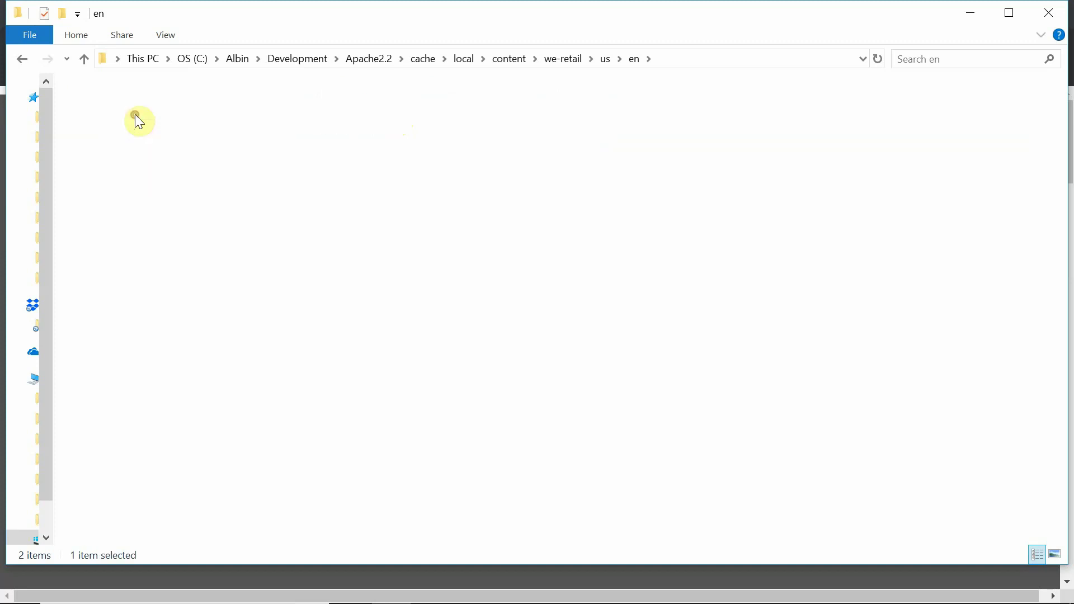
double_click(107, 112)
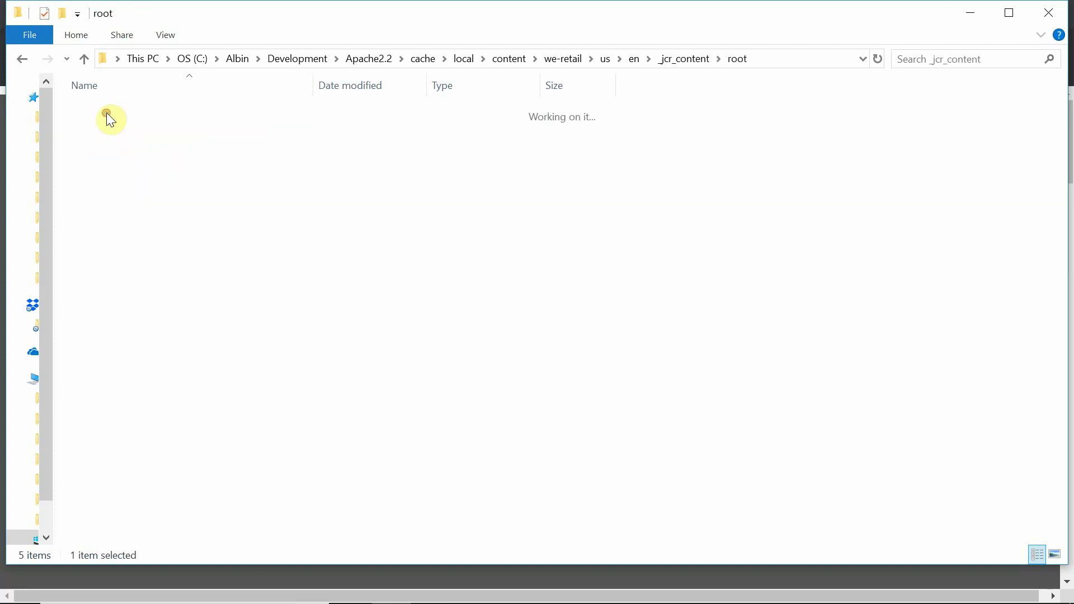
left_click(19, 62)
left_click(19, 62)
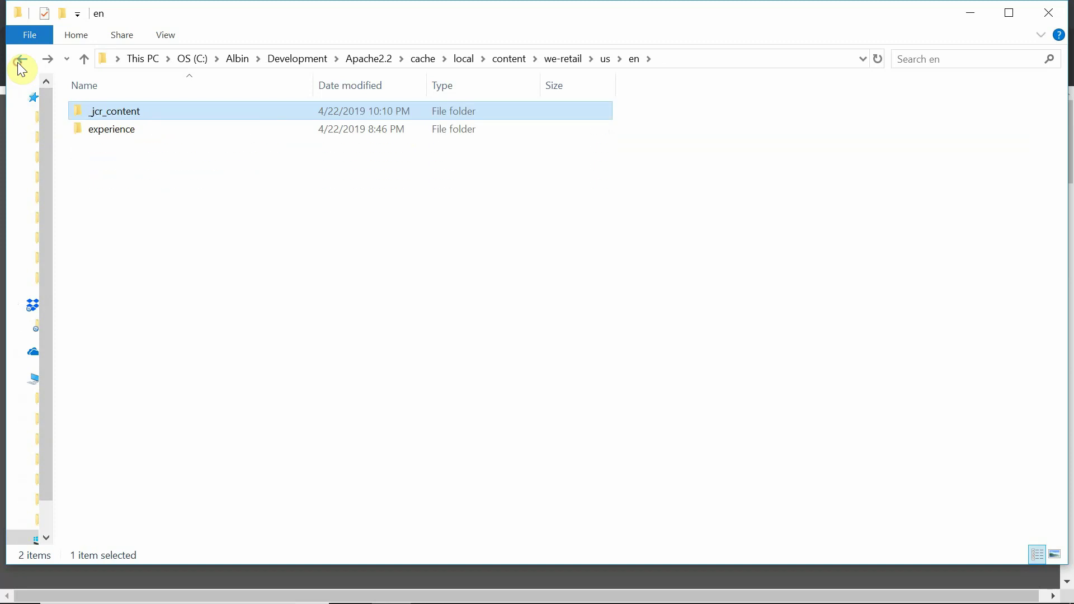
left_click(19, 62)
left_click(55, 63)
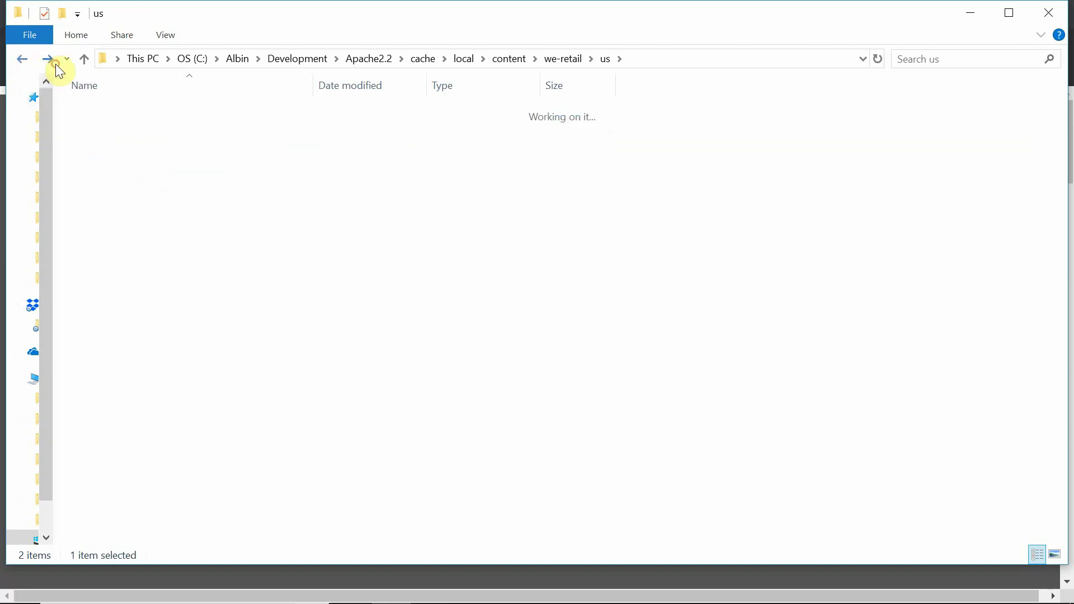
left_click(55, 64)
left_click(55, 64)
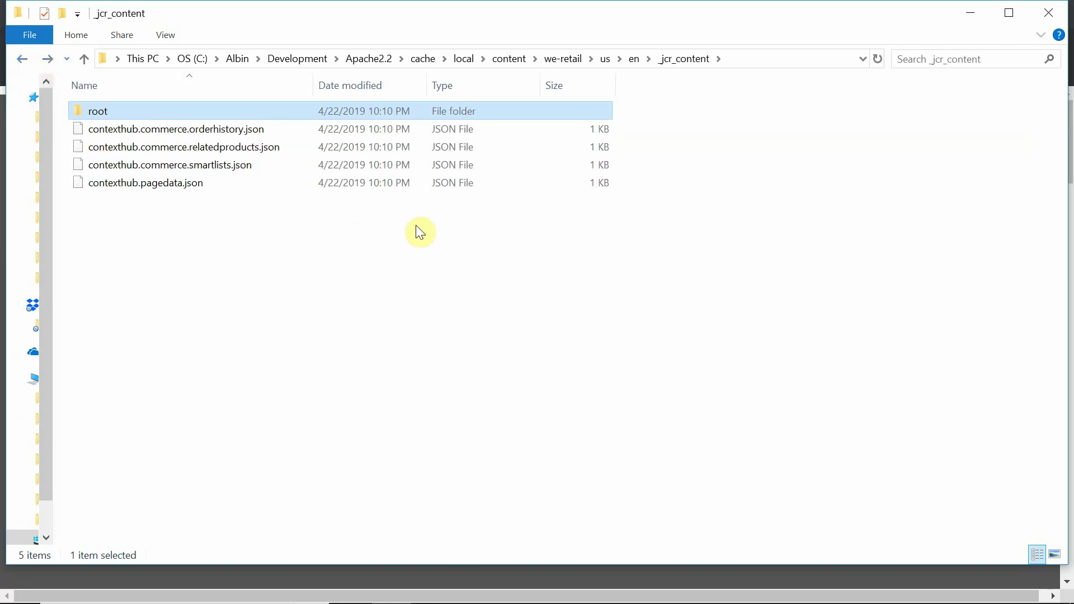
left_click(28, 64)
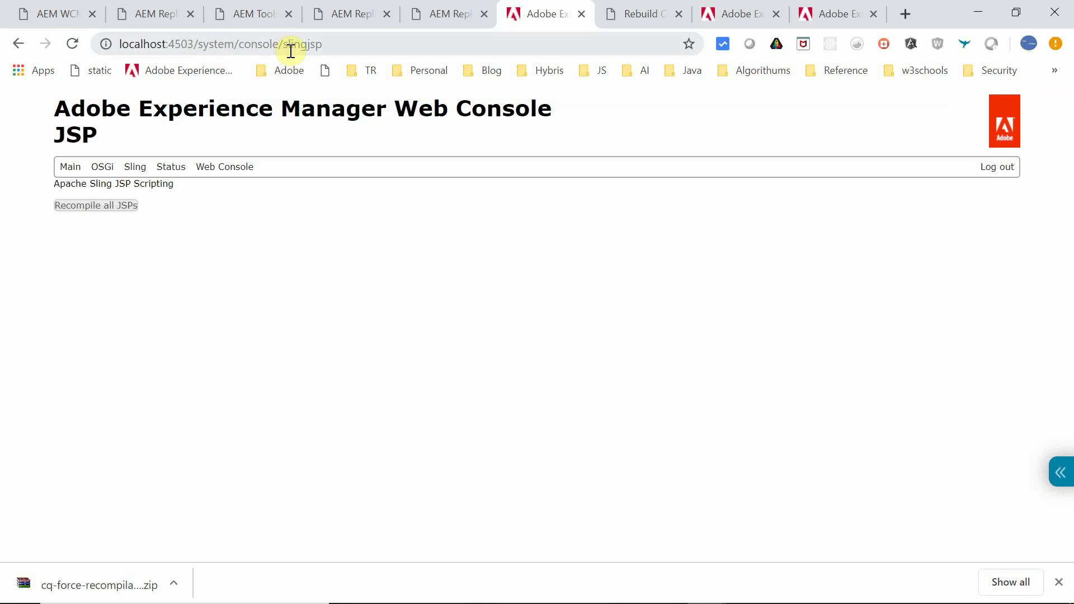
- Recompile all JSPs on the publish instance's slingjsp console and bring up its Script Cache Status page
left_click(102, 209)
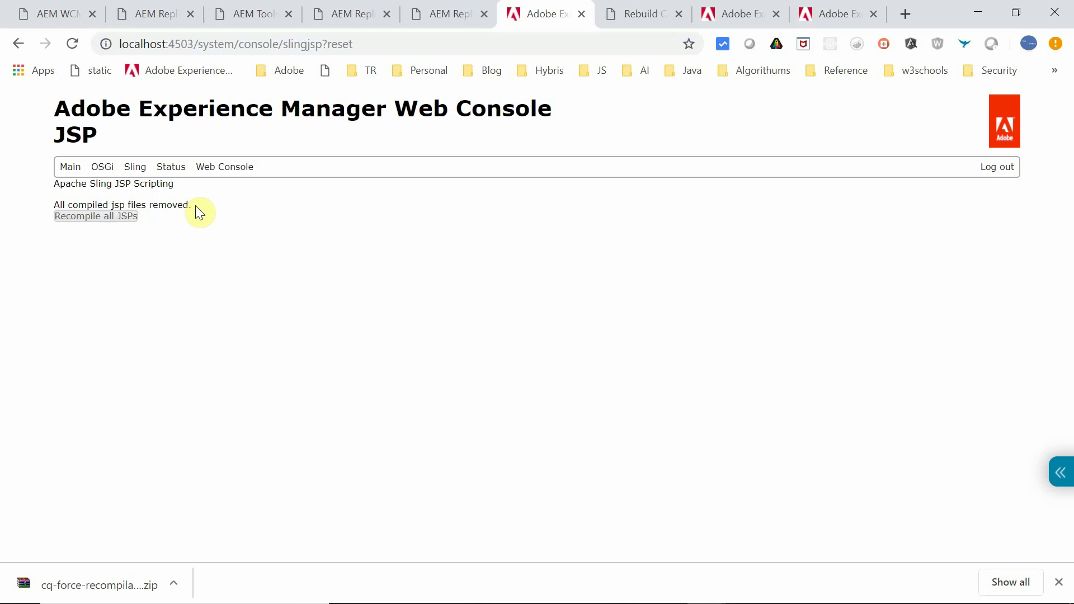
key("ctrl+Tab")
key("ctrl+Tab")
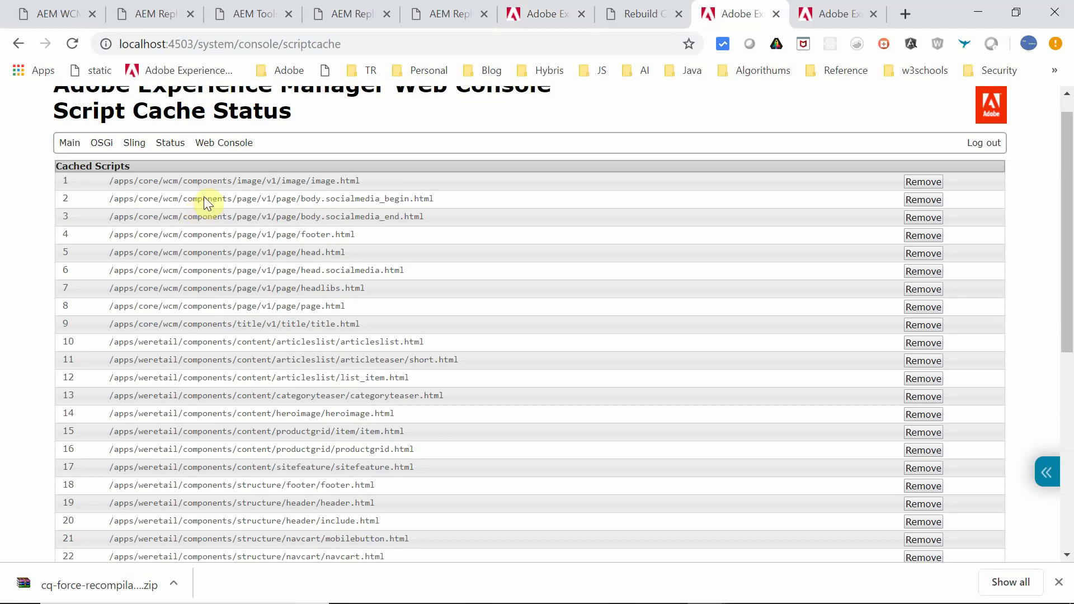
- Review the publish instance's cached scripts list and remove /apps/core/wcm/components/image/v1/image/image.html from the script cache
left_click(356, 45)
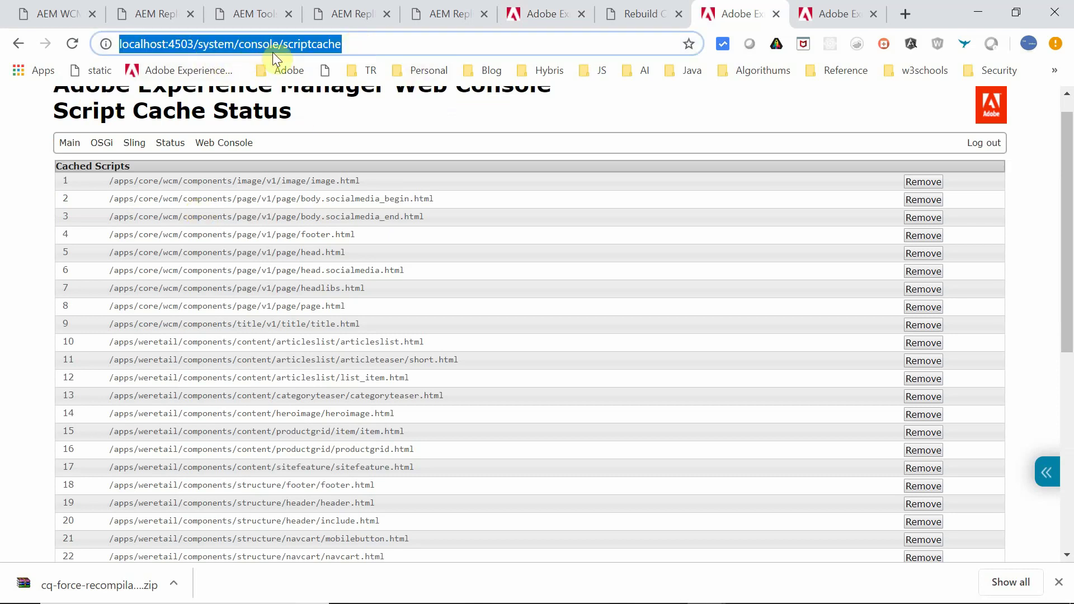
left_click(363, 45)
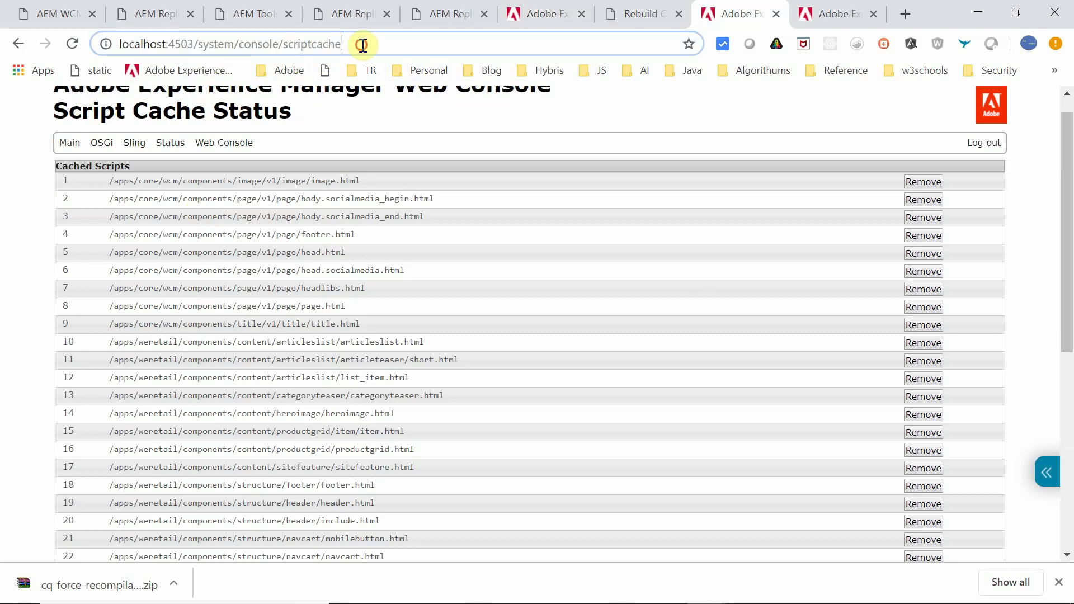
left_click(1069, 178)
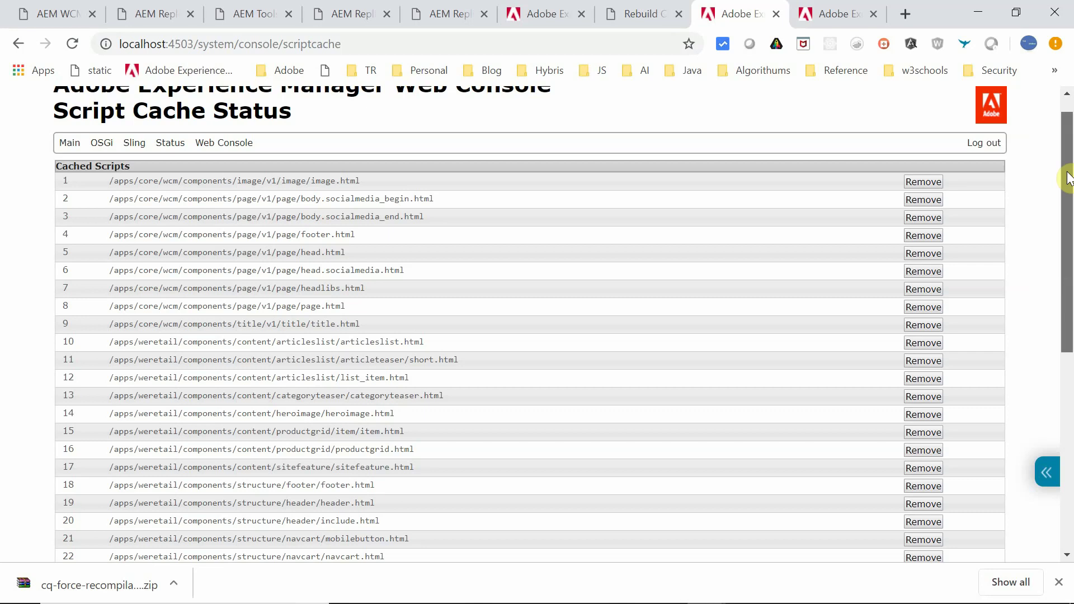
left_click_drag(1068, 178, 1064, 392)
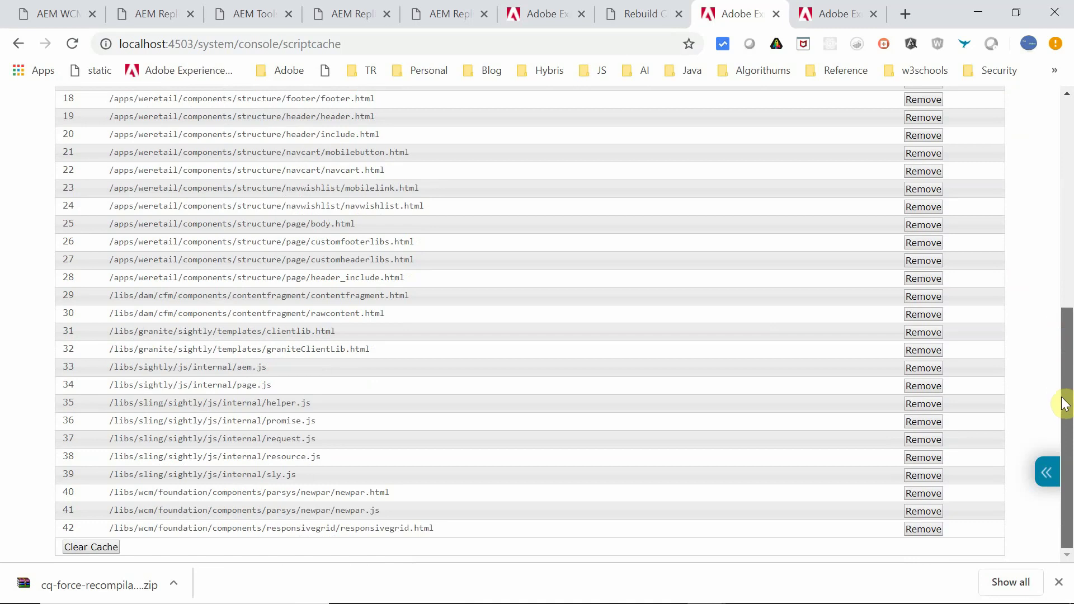
left_click_drag(1065, 403, 1070, 169)
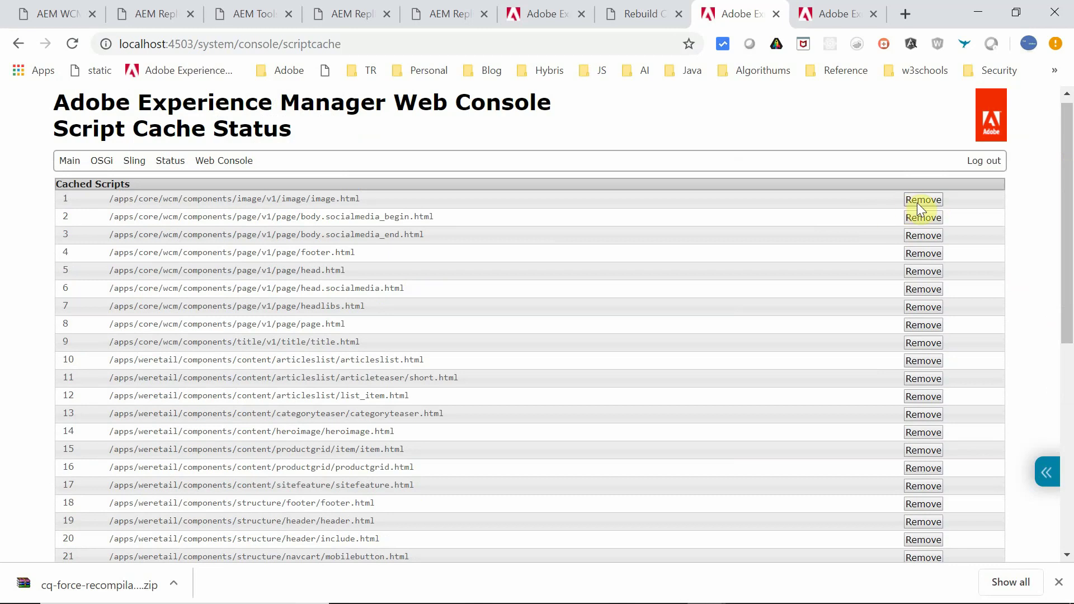
left_click_drag(1069, 168, 1070, 372)
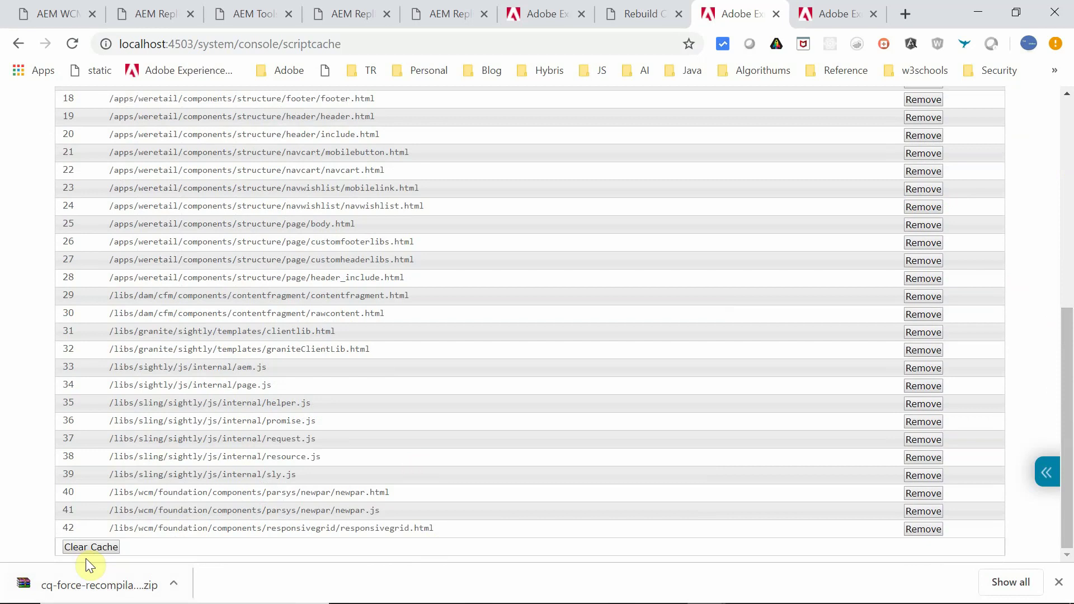
left_click_drag(1068, 358, 1070, 123)
left_click(921, 208)
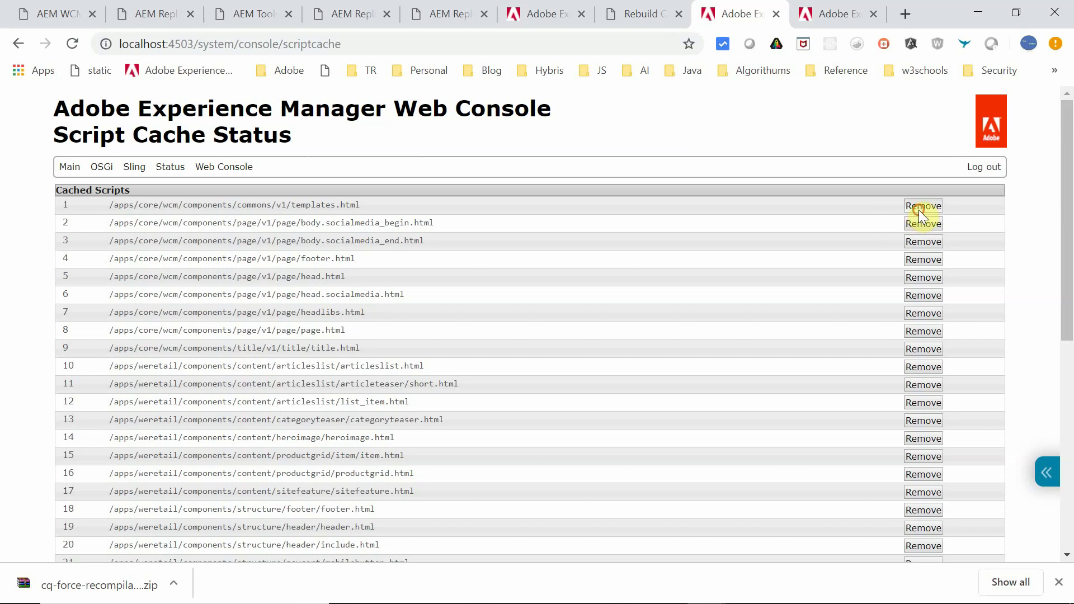
- Remove /apps/core/wcm/components/commons/v1/templates.html from the publish instance's script cache
left_click(919, 209)
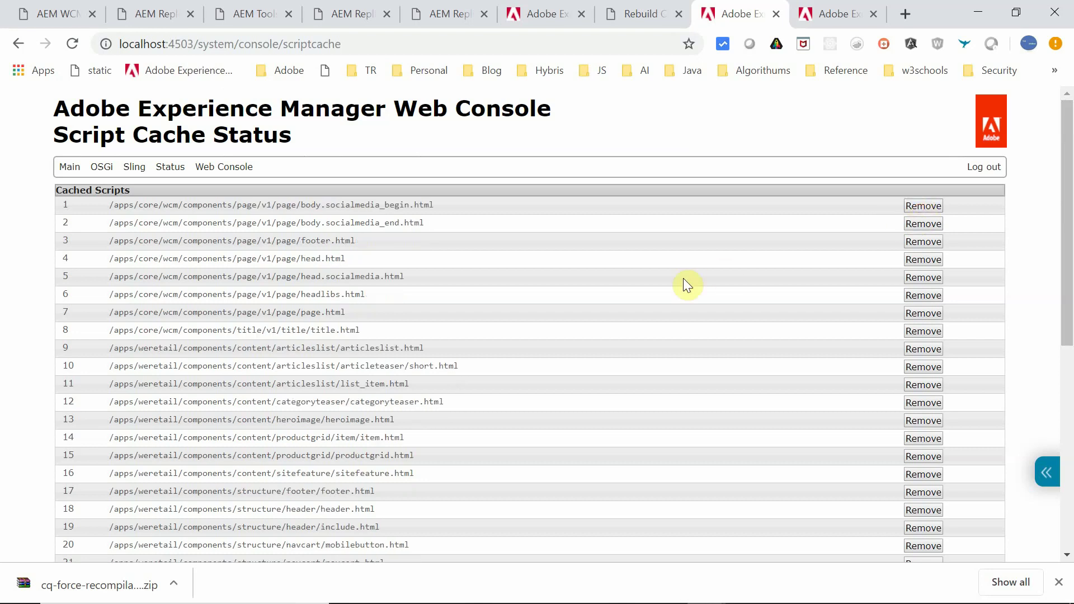
- Invalidate the client library caches on the publish instance's Rebuild Client Libraries page and rebuild all libraries
key("ctrl+shift+Tab")
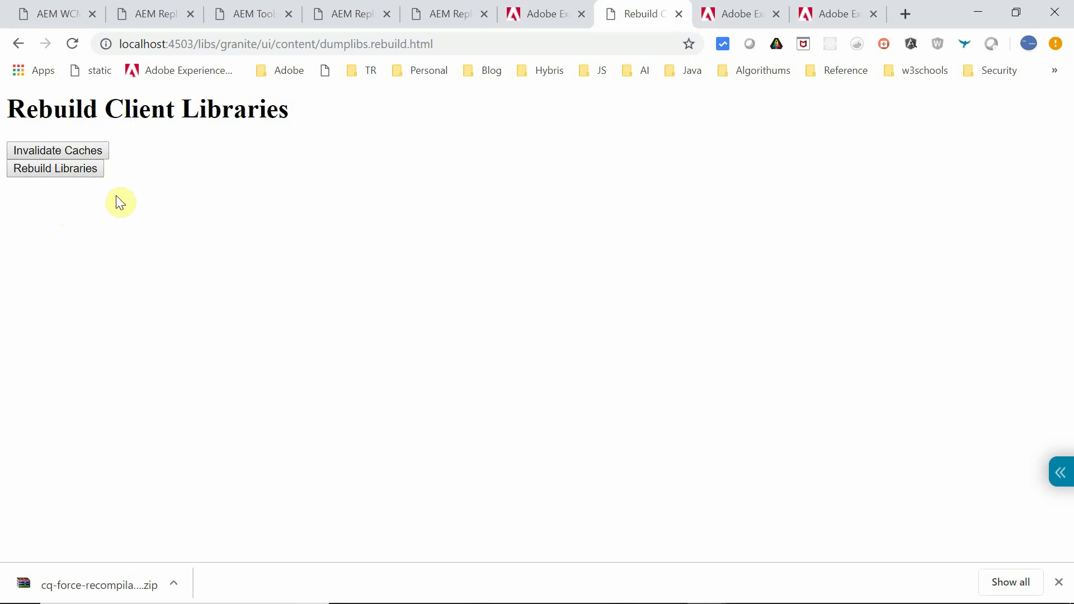
left_click(76, 150)
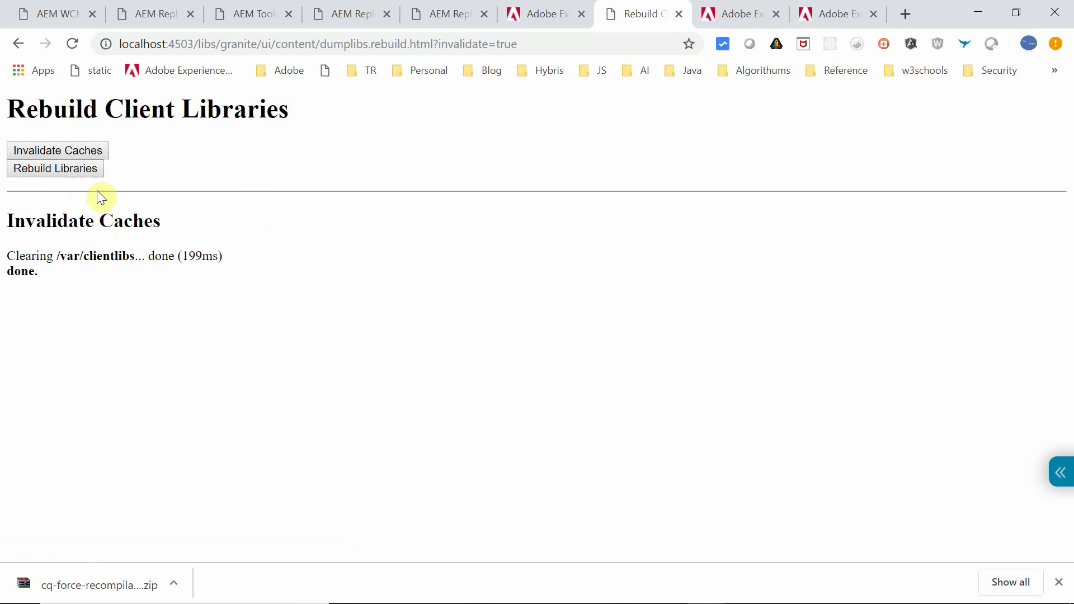
left_click(54, 173)
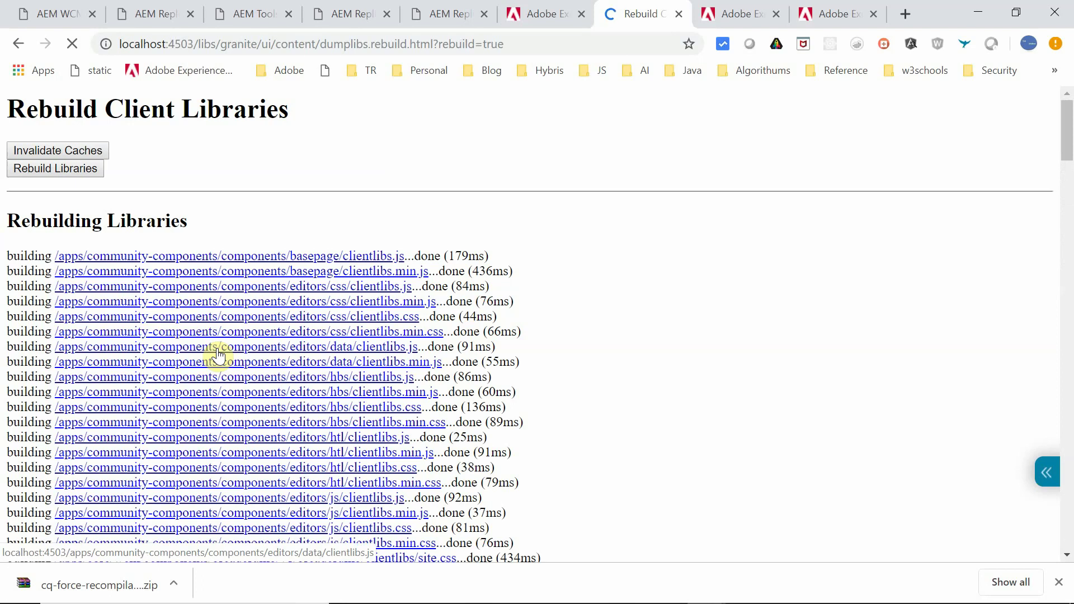
- Find the Apache Sling Commons FileSystem ClassLoader bundle in the publish instance's bundles console to identify its bundle ID
key("ctrl+9")
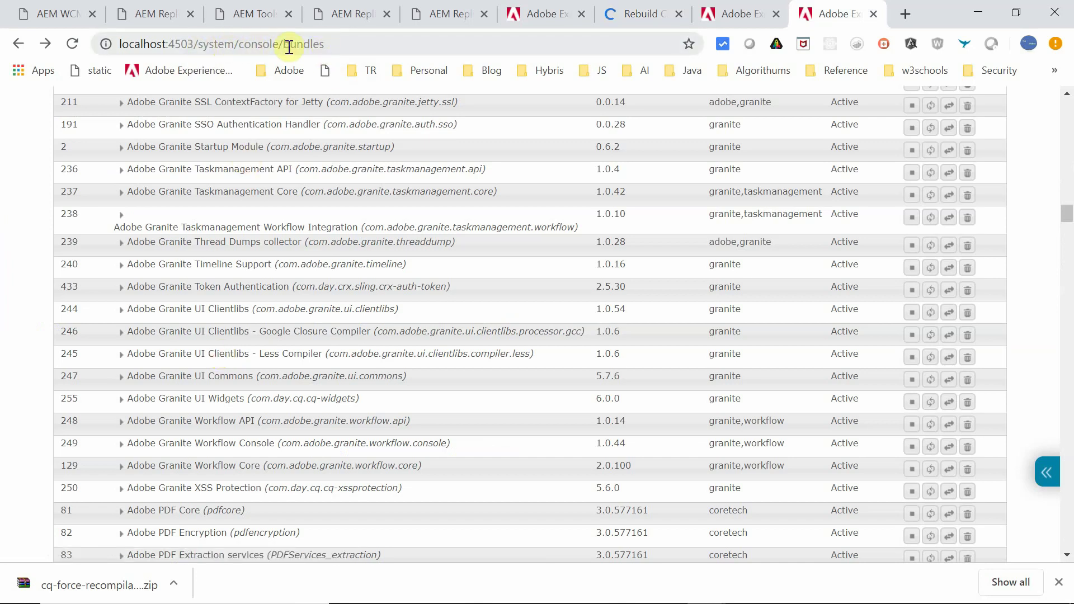
key("ctrl+f")
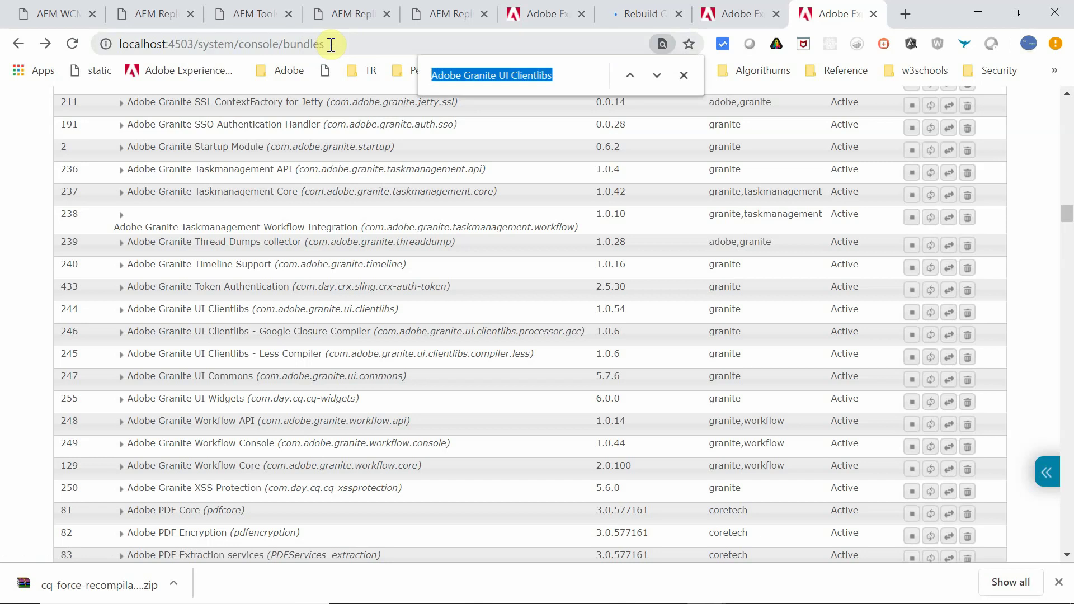
type("Apache Sling Commons FileSystem")
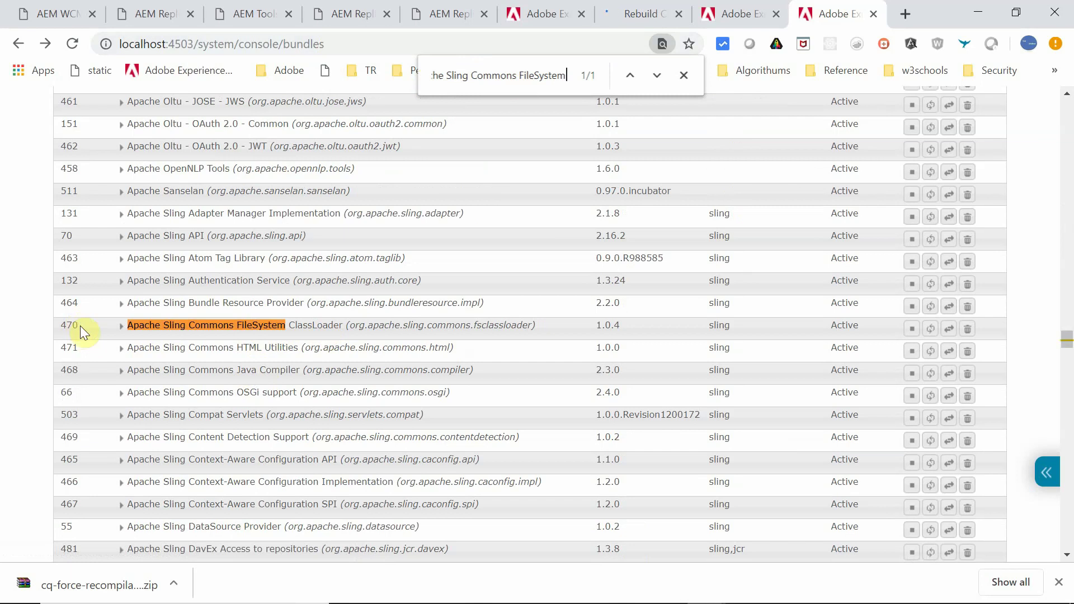
- Switch to File Explorer and open bundle470/data/classes under the Publisher's crx-quickstart/launchpad/felix folder
key("alt+Tab")
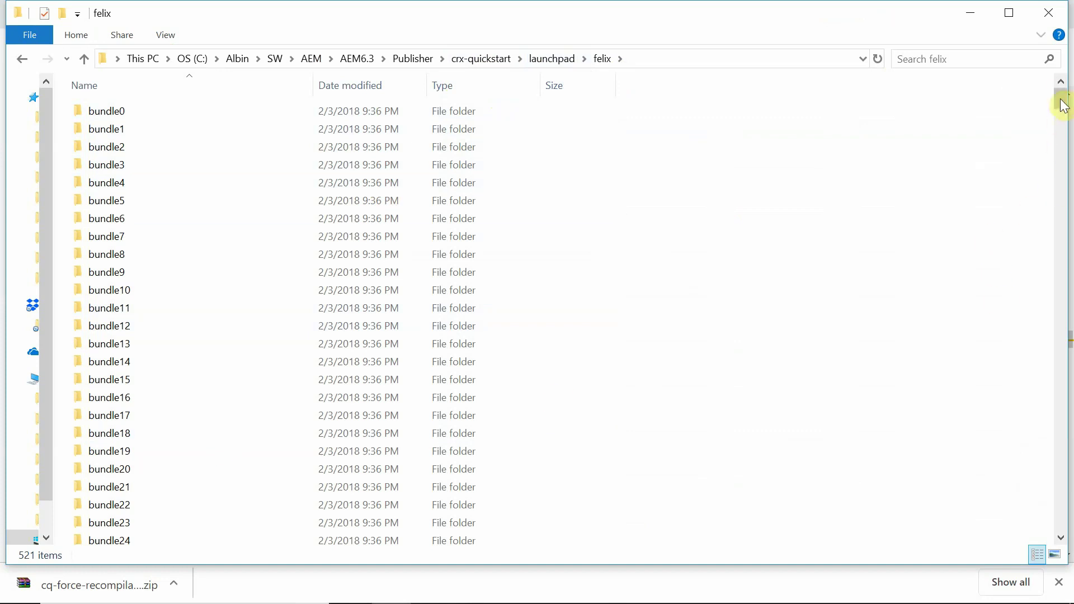
left_click_drag(1065, 106, 1065, 156)
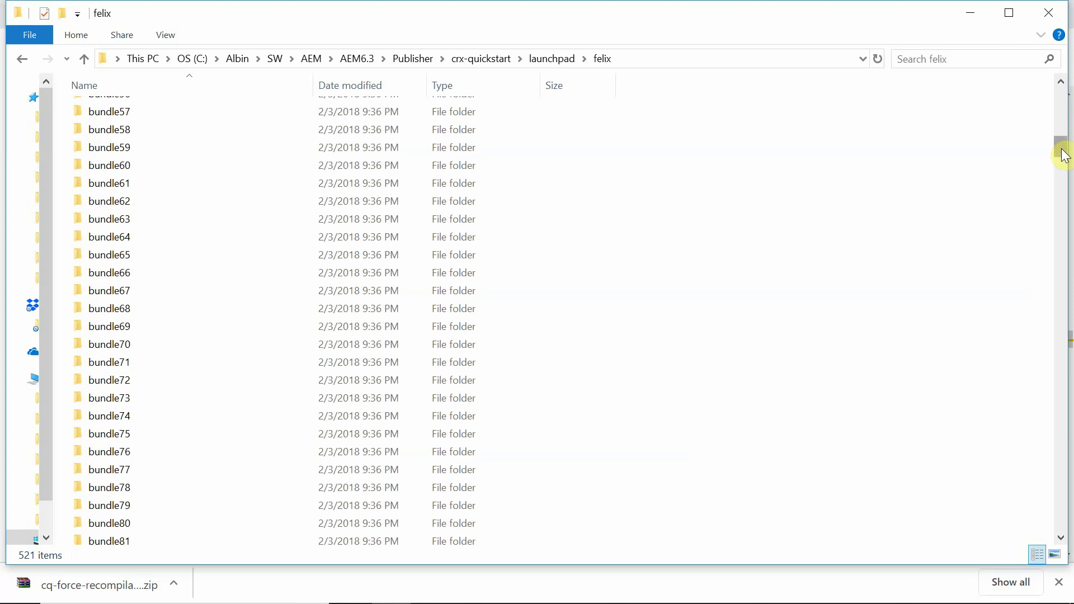
left_click_drag(1065, 158, 1070, 489)
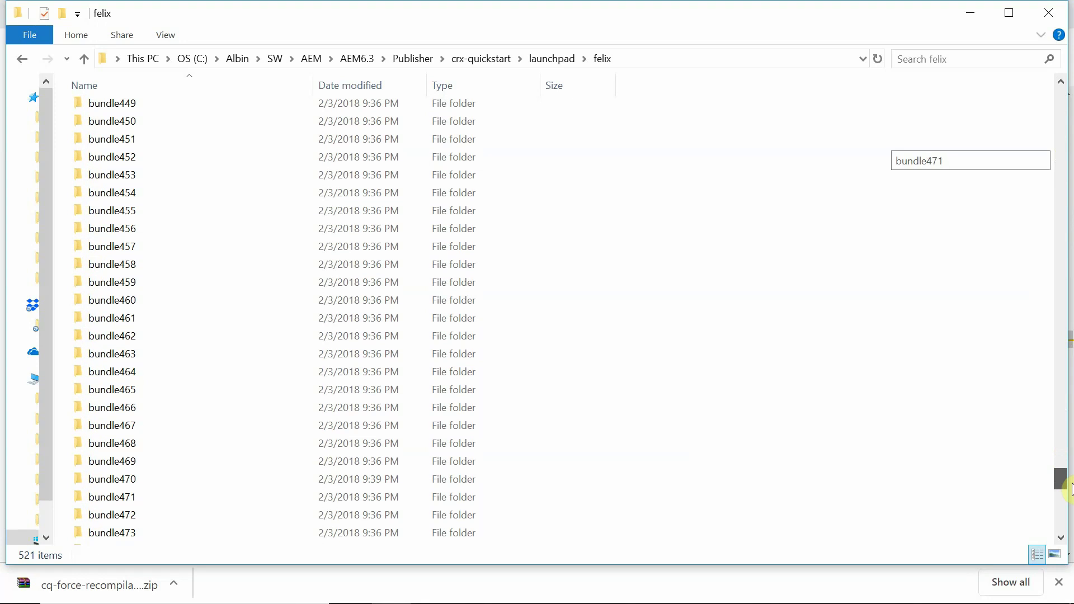
double_click(96, 480)
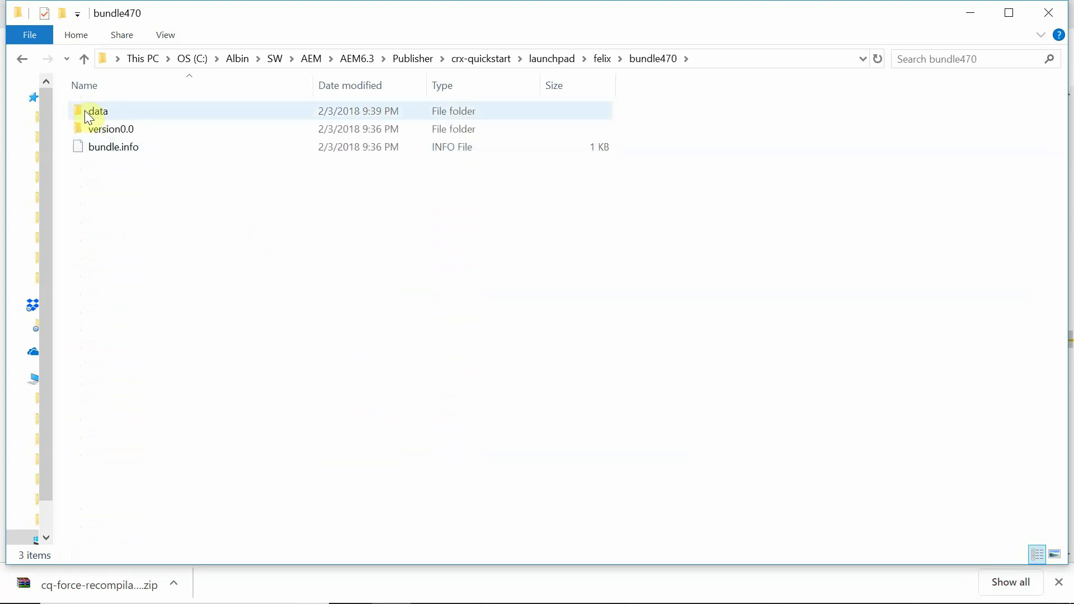
double_click(85, 111)
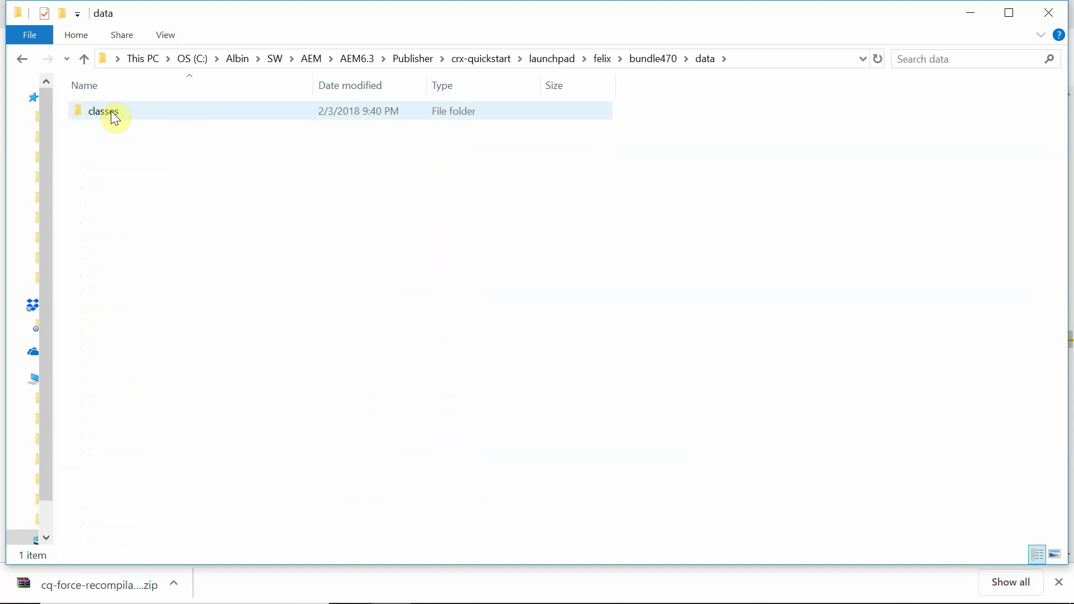
double_click(111, 112)
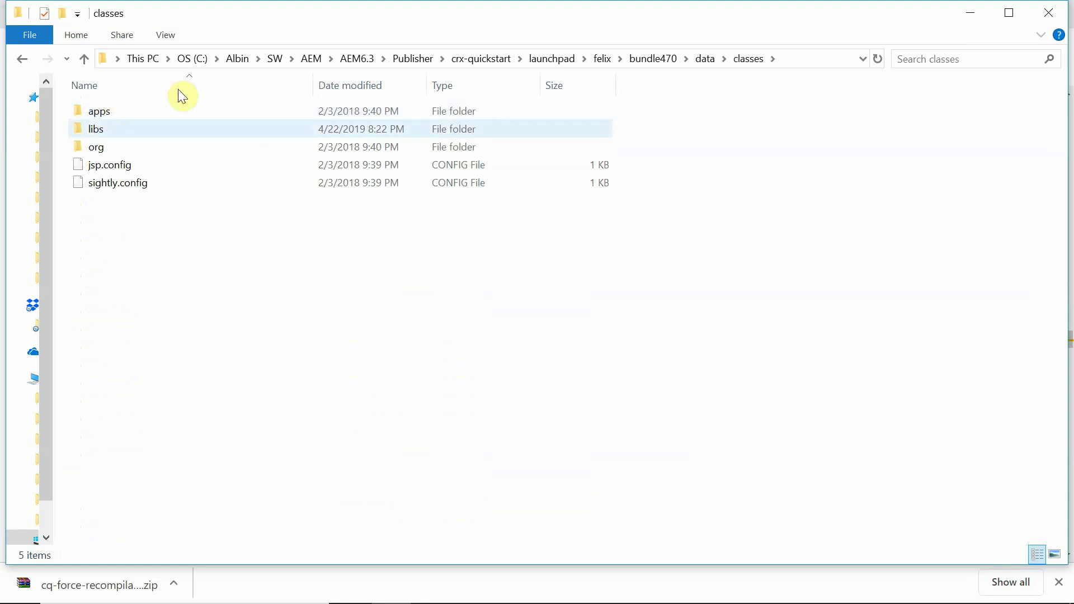
- Browse into apps/weretail/components/content/articleslist within the classes folder to examine the compiled ArticleList files
double_click(105, 112)
double_click(108, 112)
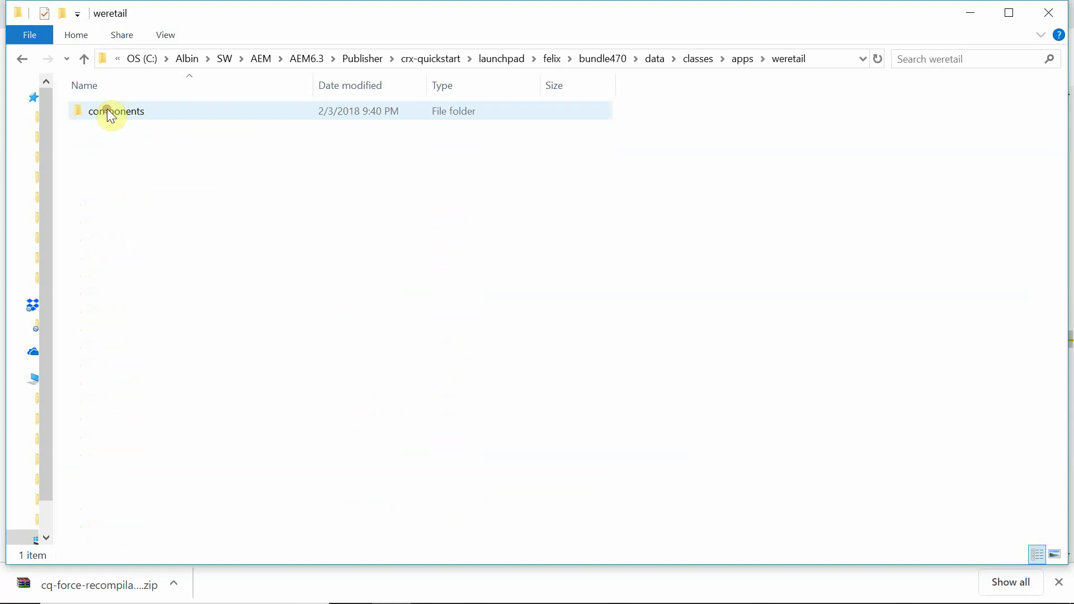
double_click(108, 112)
left_click(108, 112)
double_click(108, 112)
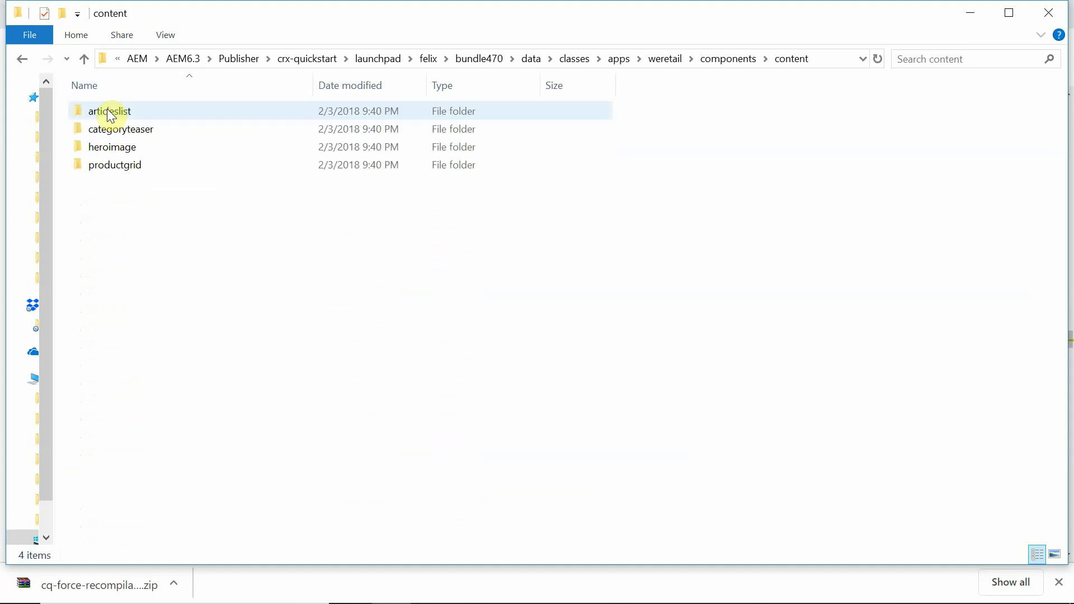
double_click(113, 111)
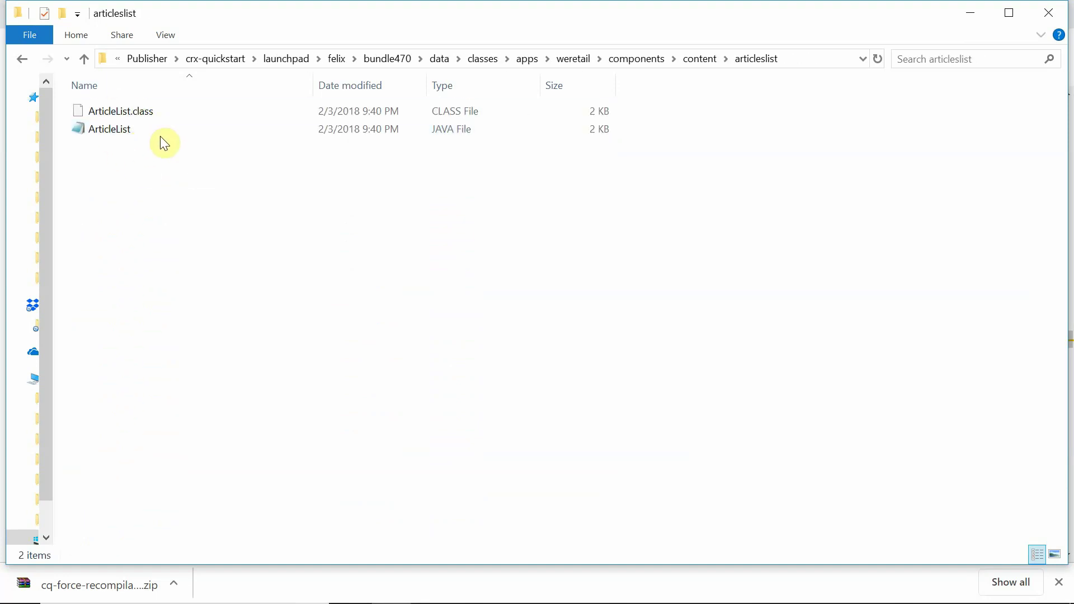
- Return to bundle470's data folder and start permanently deleting its classes folder, but cancel the deletion
left_click(25, 59)
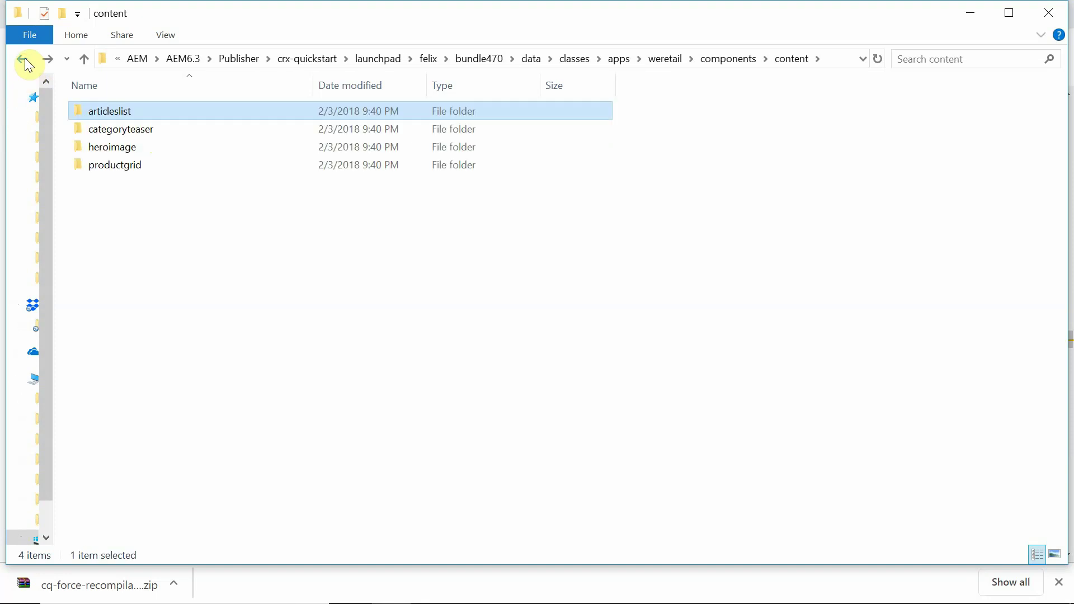
left_click(24, 60)
left_click(24, 59)
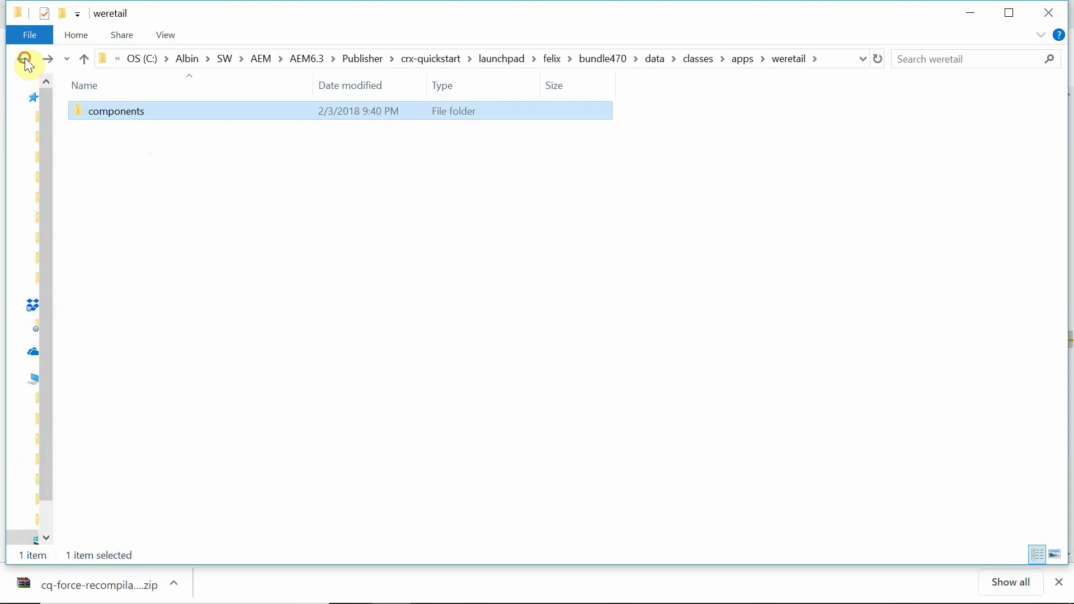
left_click(24, 60)
left_click(25, 59)
left_click(25, 59)
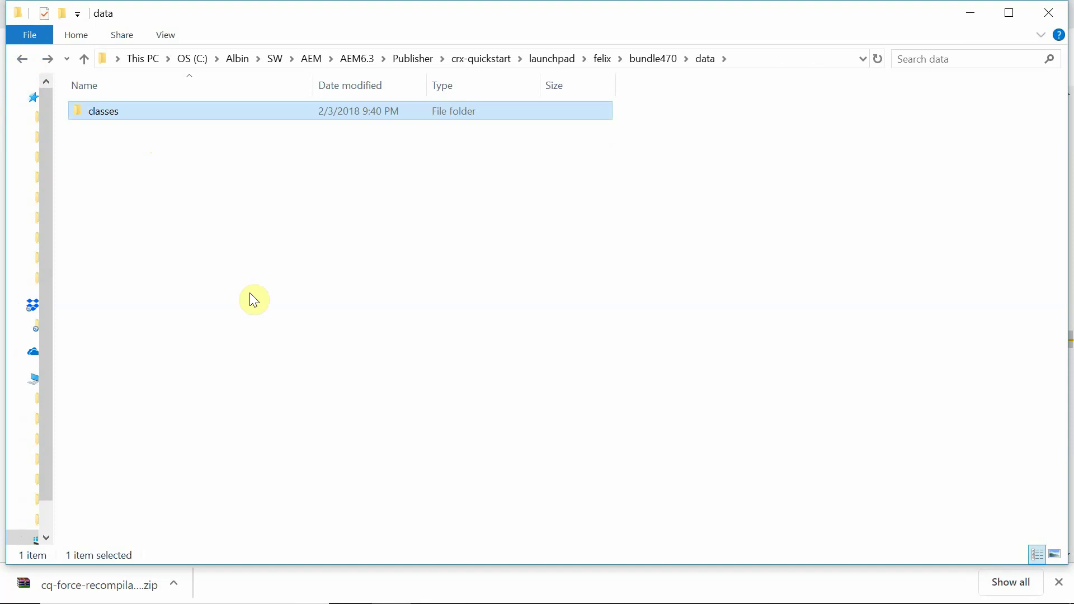
key("shift+Delete")
key("Escape")
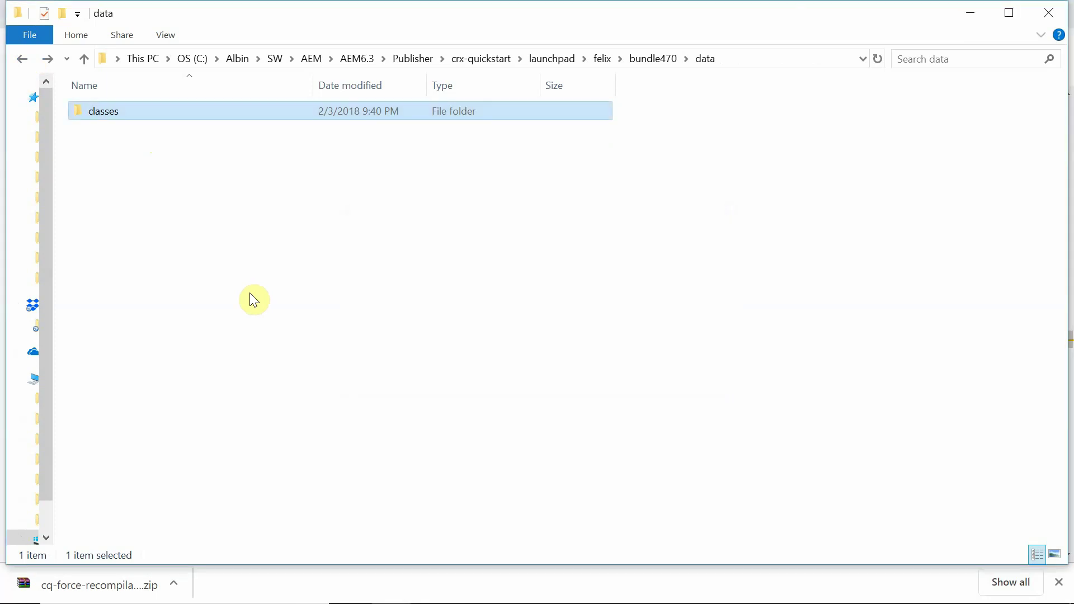